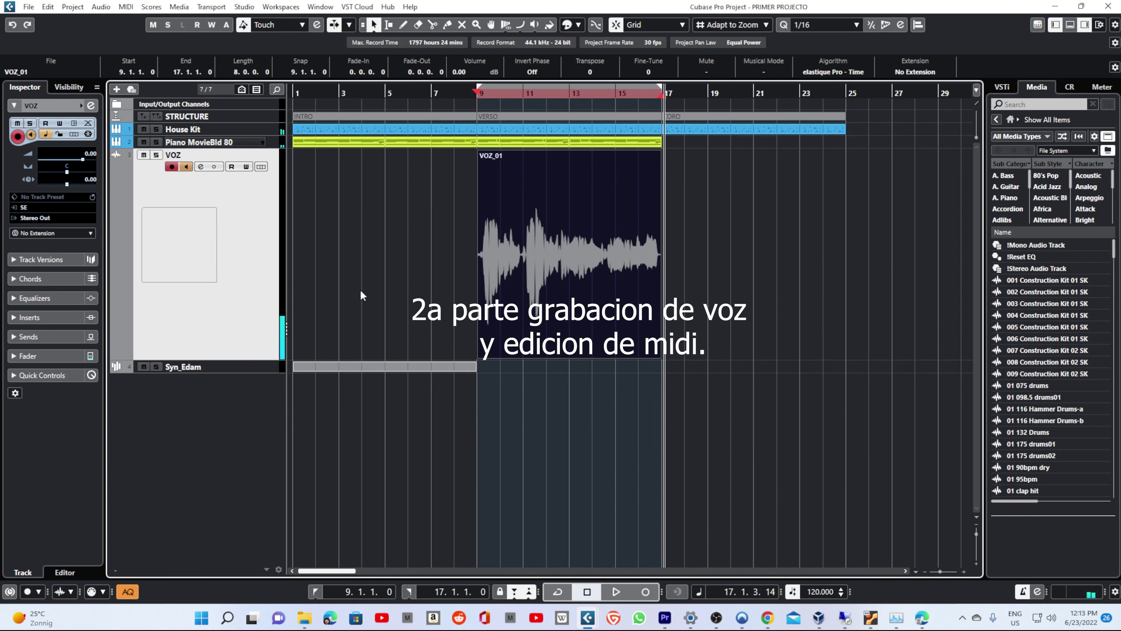
Turn off punch in and punch out, and disable input monitoring on the VOZ track
click(514, 591)
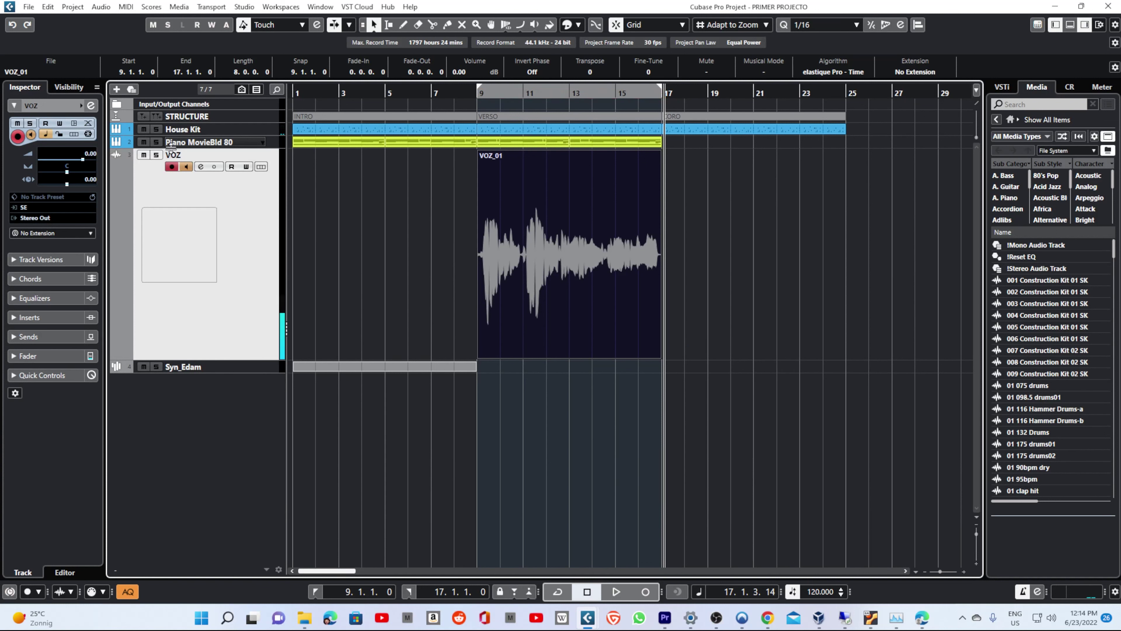
click(187, 166)
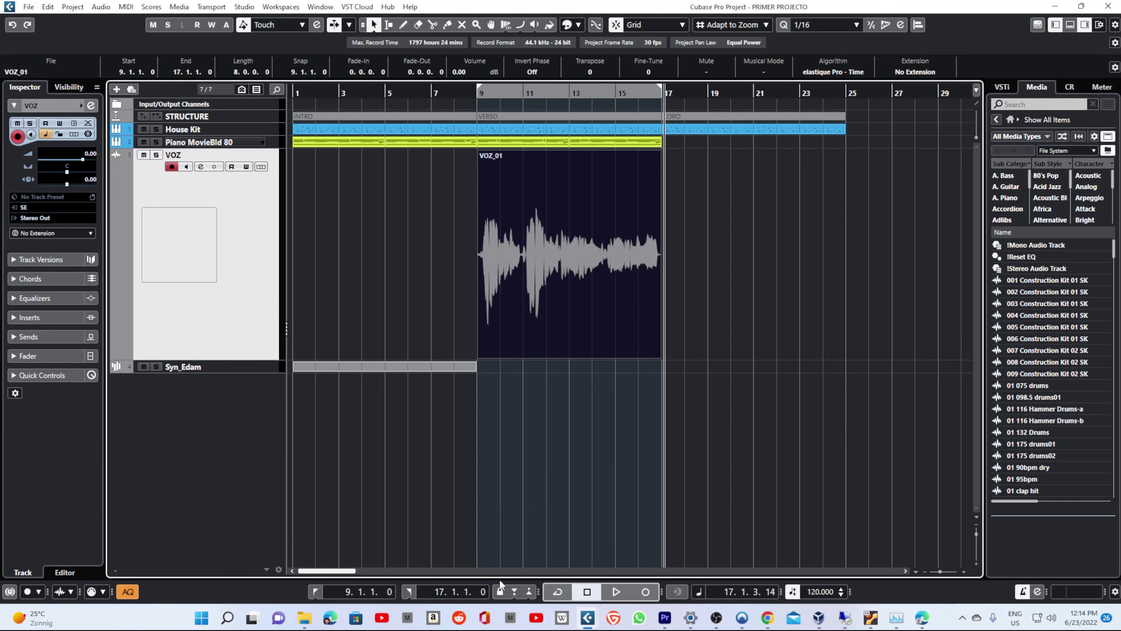
Play back the recorded VOZ take from shortly before bar 9 to the end of the verse
click(469, 94)
drag(469, 94, 464, 110)
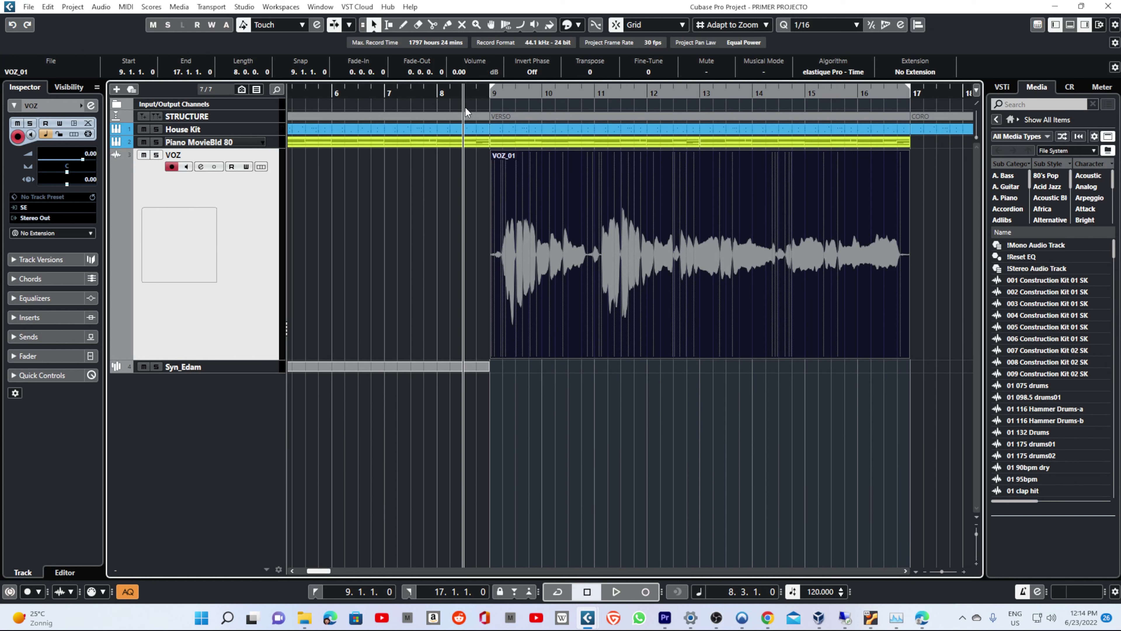
key(space)
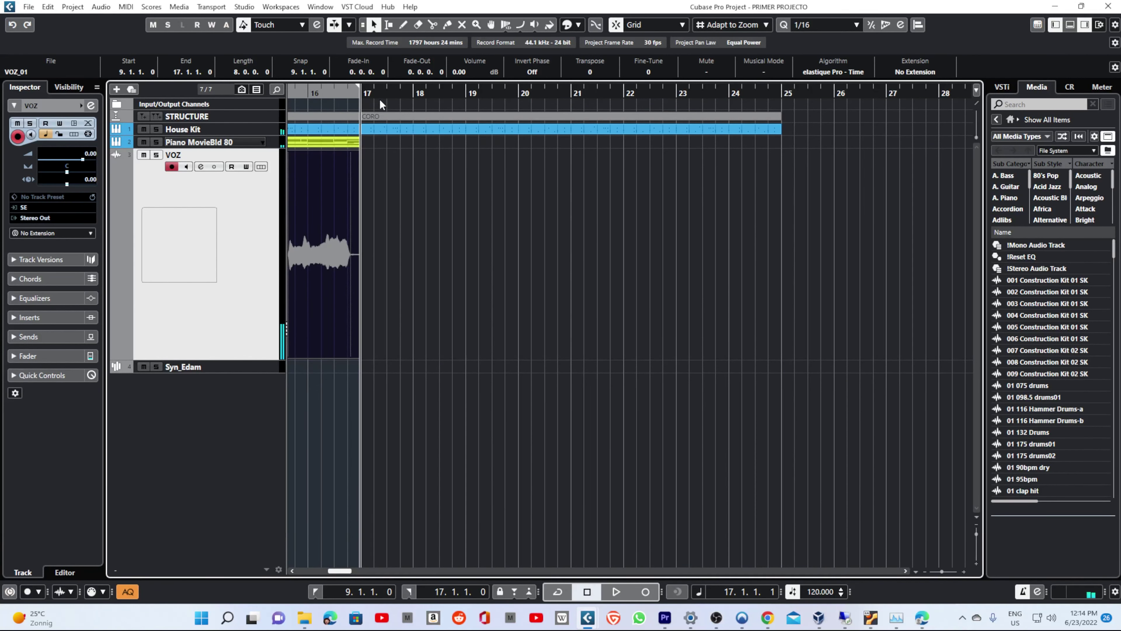
Select the Piano MovieBld 80 track and move the project cursor back to just before bar 9
drag(378, 98, 293, 97)
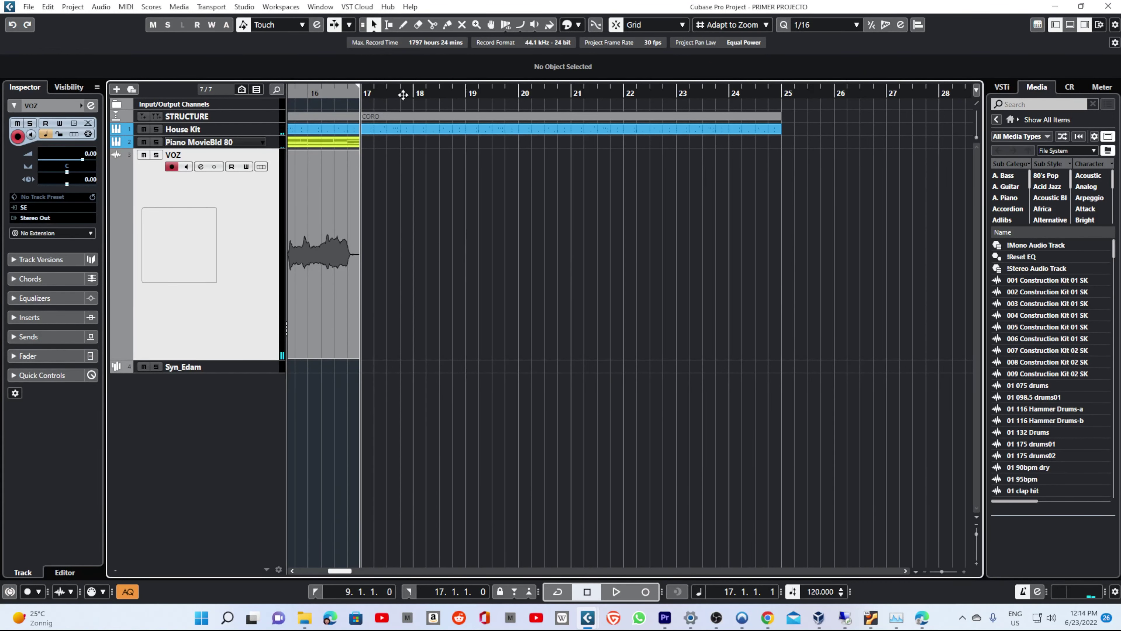
drag(404, 96, 371, 92)
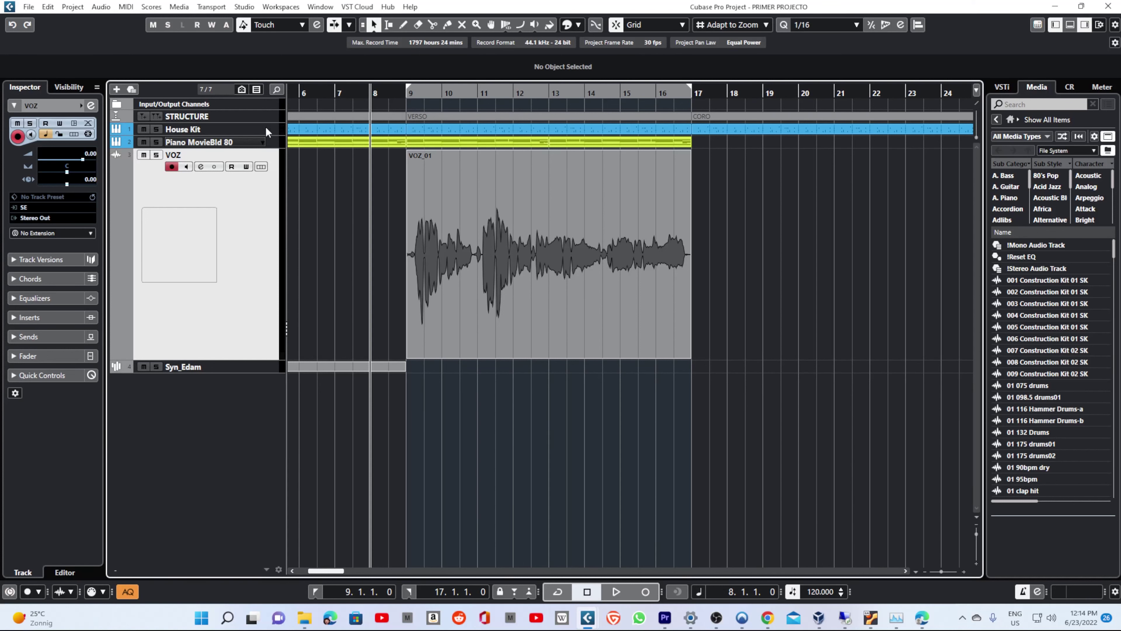
click(273, 143)
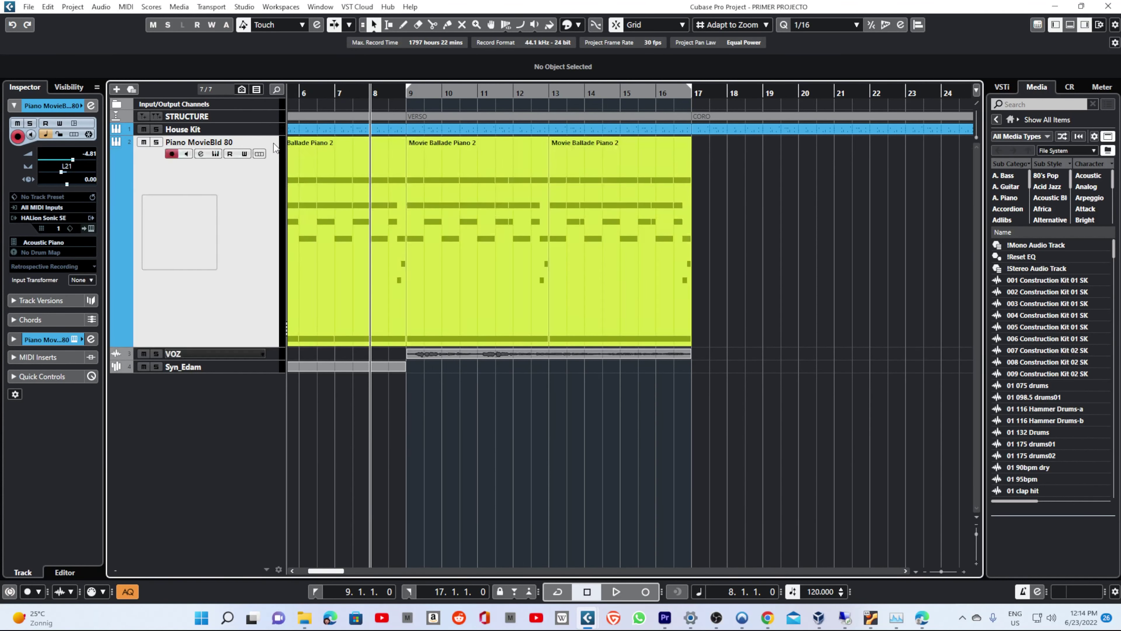
drag(401, 93, 402, 109)
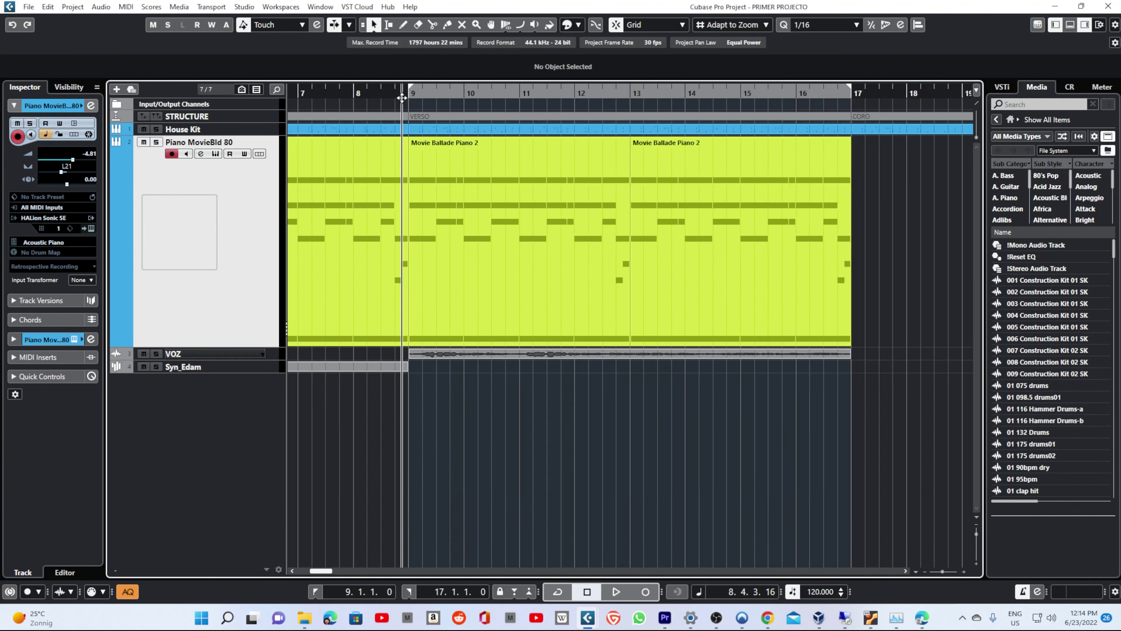
Open the Movie Ballade Piano 2 event starting at bar 9 in the Key Editor and enlarge the editor area
click(533, 192)
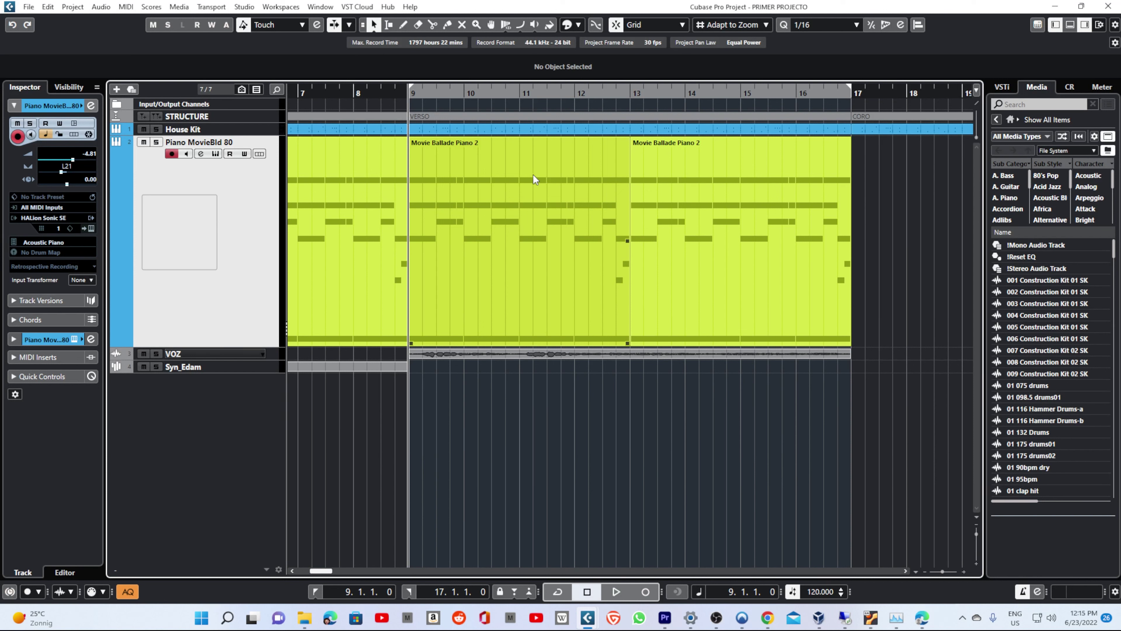
double_click(507, 199)
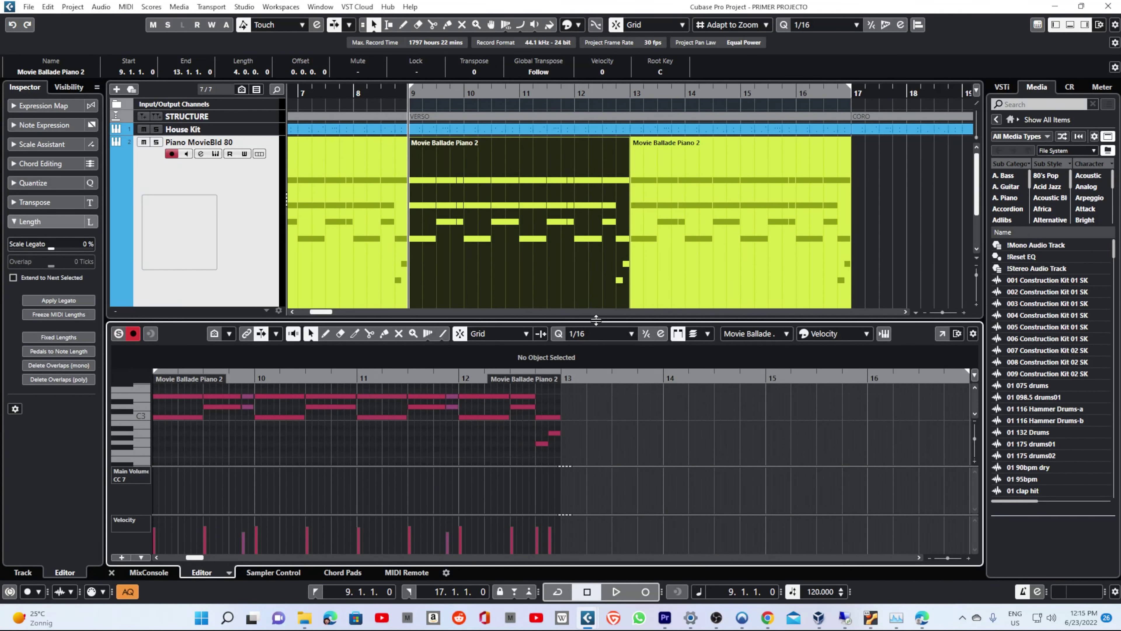
drag(595, 319, 614, 175)
scroll(618, 287, up, 2)
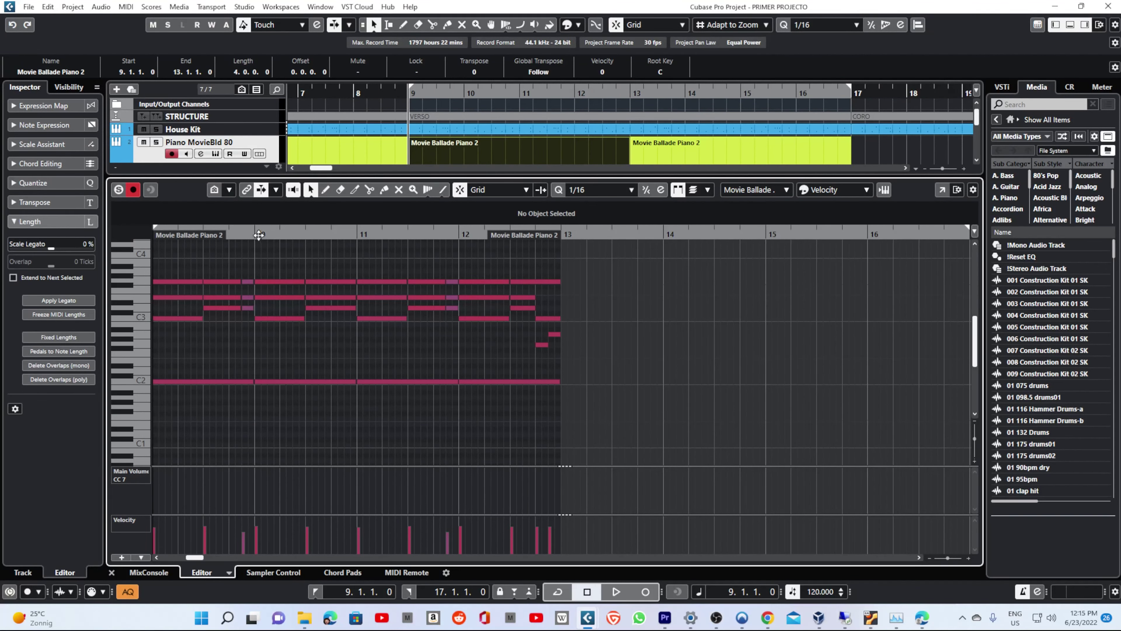
Play the first verse piano event from just before bar 9 to its end, and close the editor zone
drag(258, 233, 230, 244)
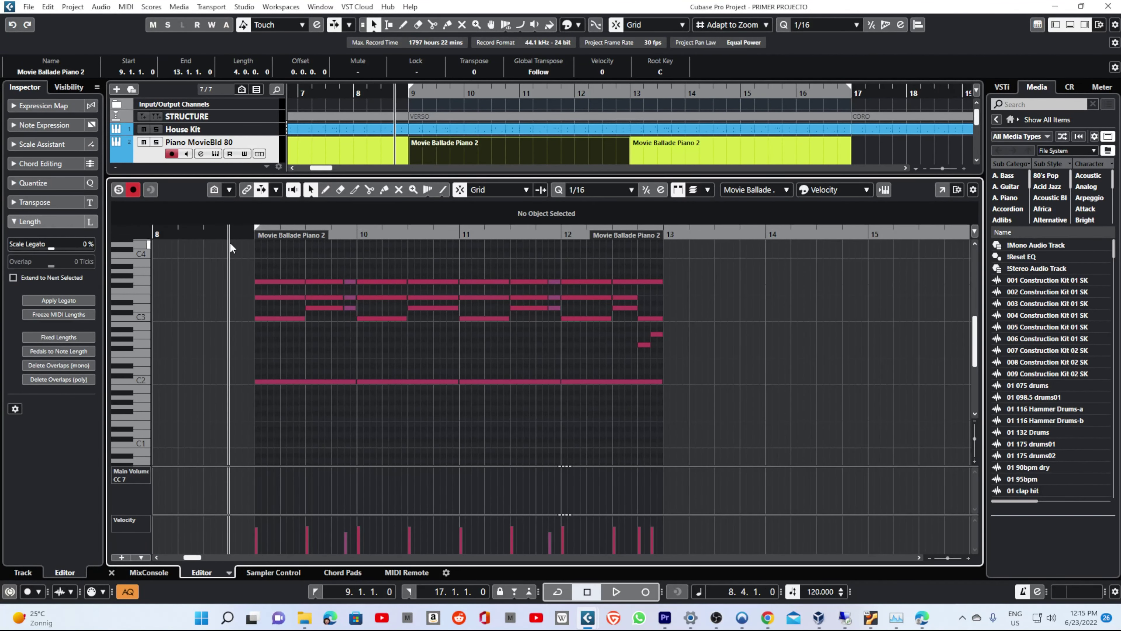
key(space)
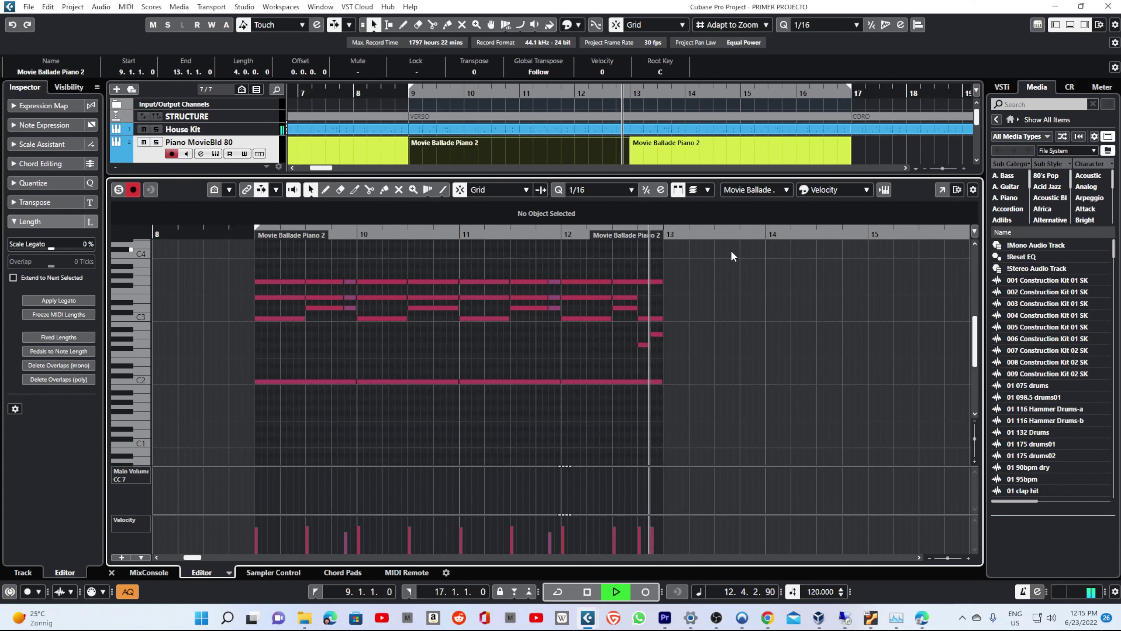
key(space)
click(1069, 25)
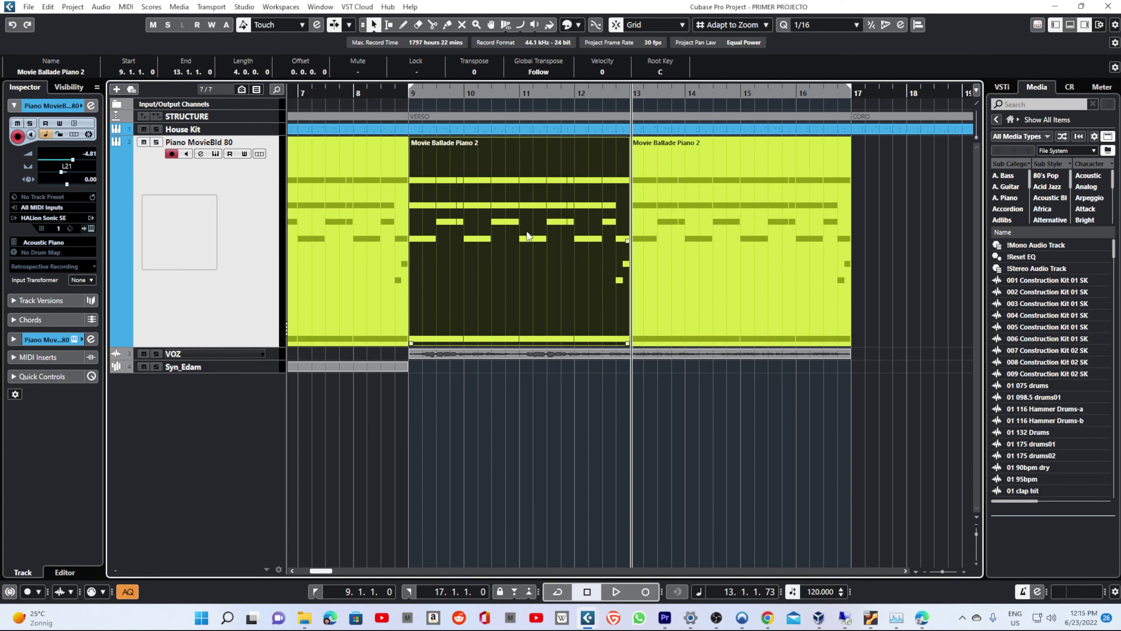
Select the piano event starting at bar 13 and play the transition into it from about bar 12
click(680, 271)
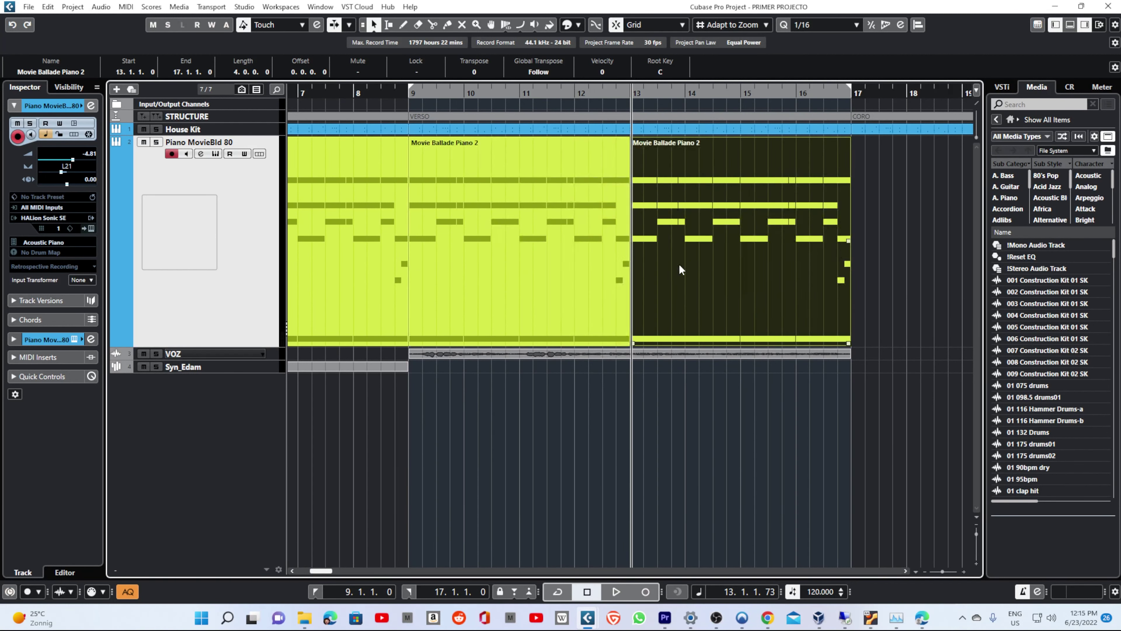
click(577, 92)
key(space)
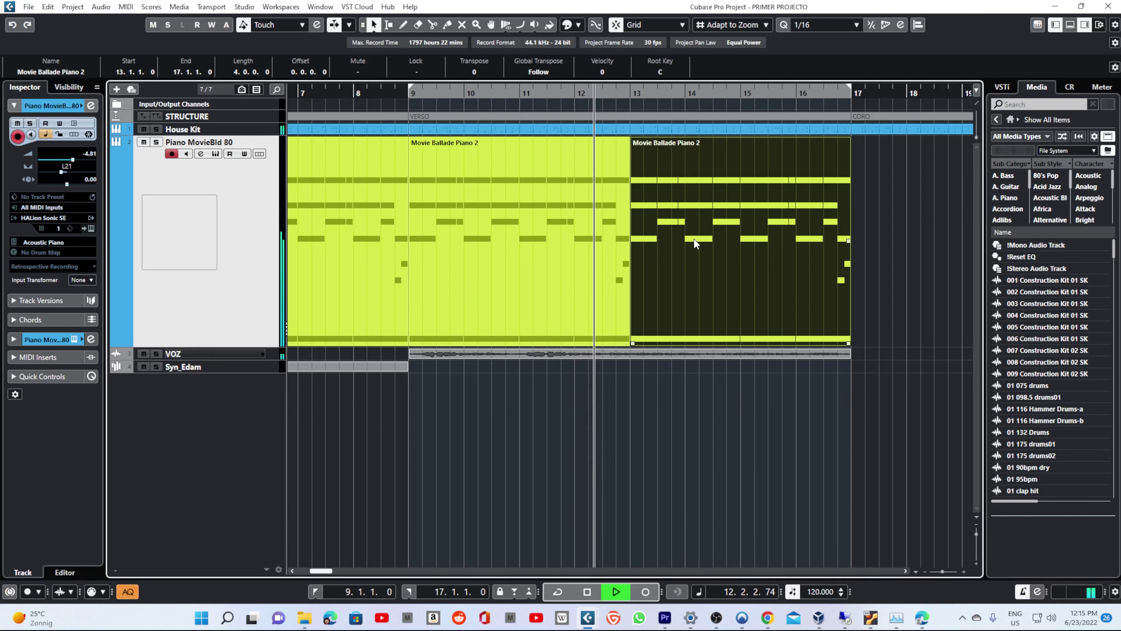
key(space)
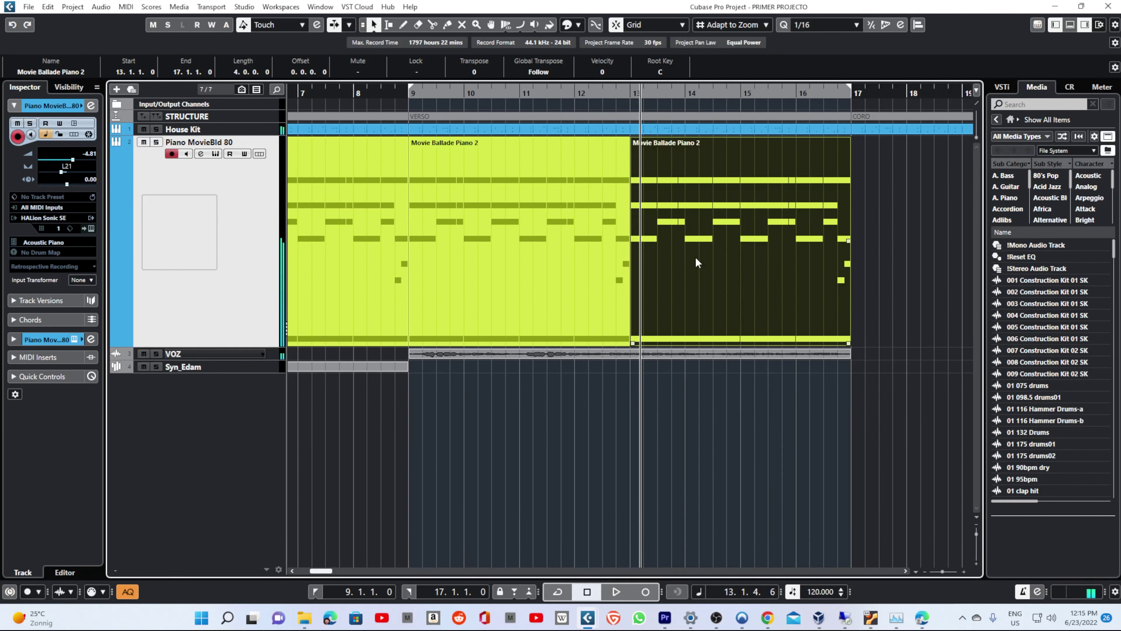
Open the piano event starting at bar 13 in the Key Editor, zoomed in, with the cursor at 12.4.1
double_click(696, 262)
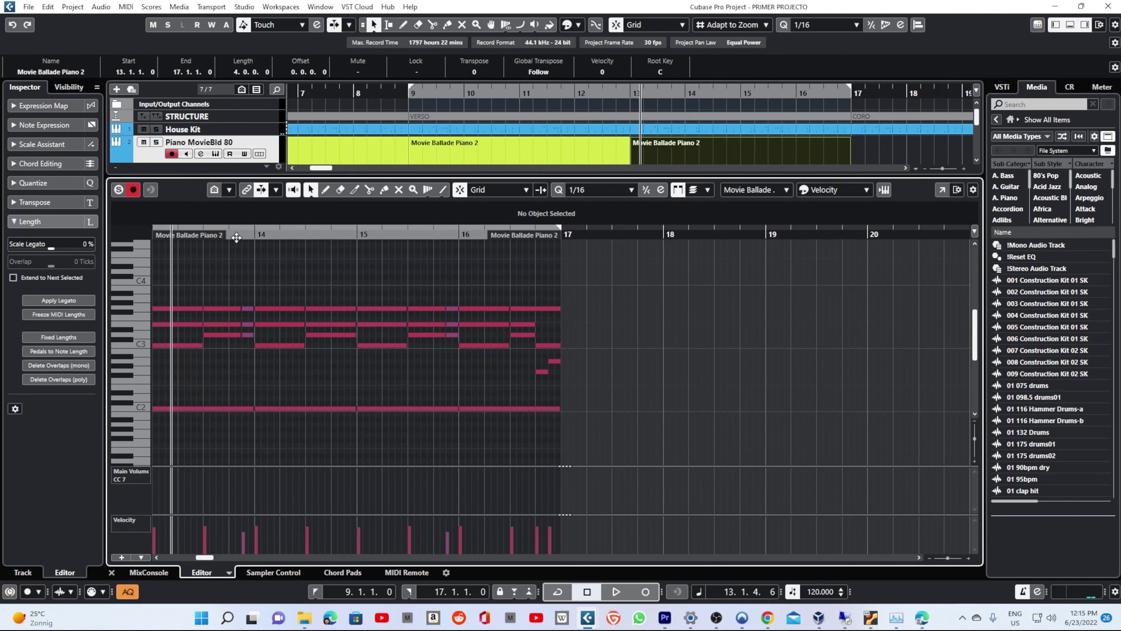
drag(232, 234, 189, 244)
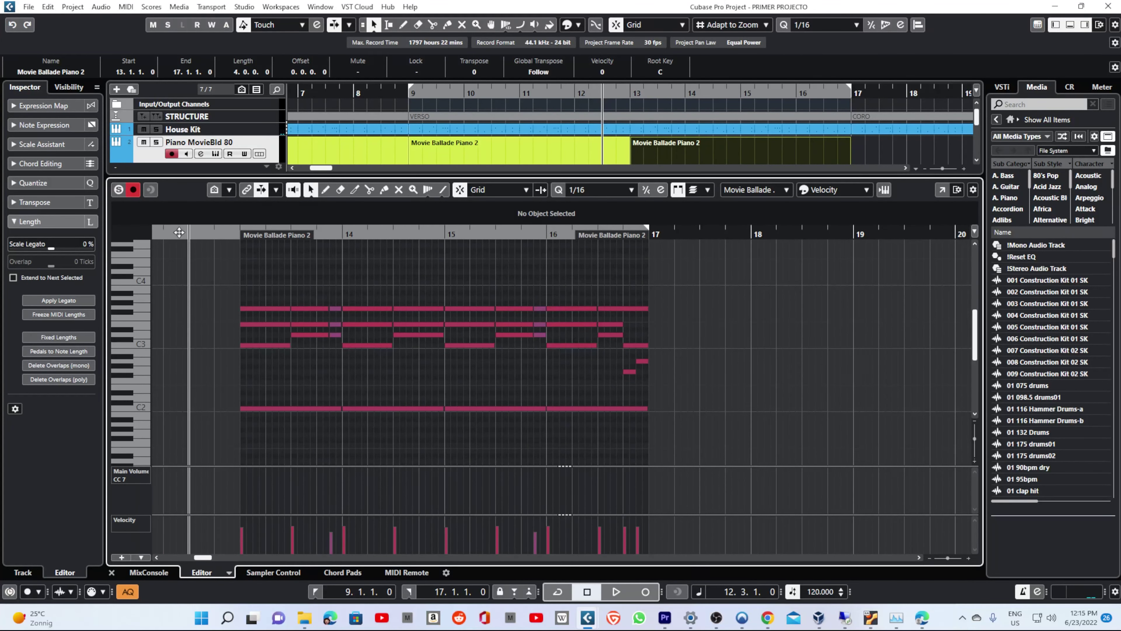
scroll(181, 242, up, 2)
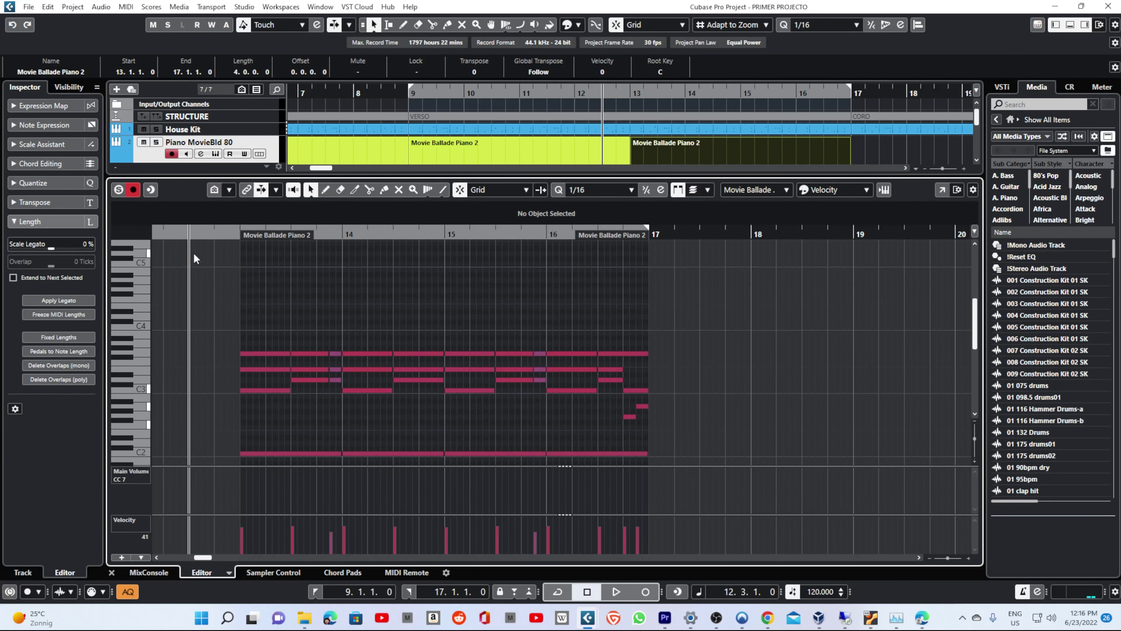
scroll(221, 254, down, 3)
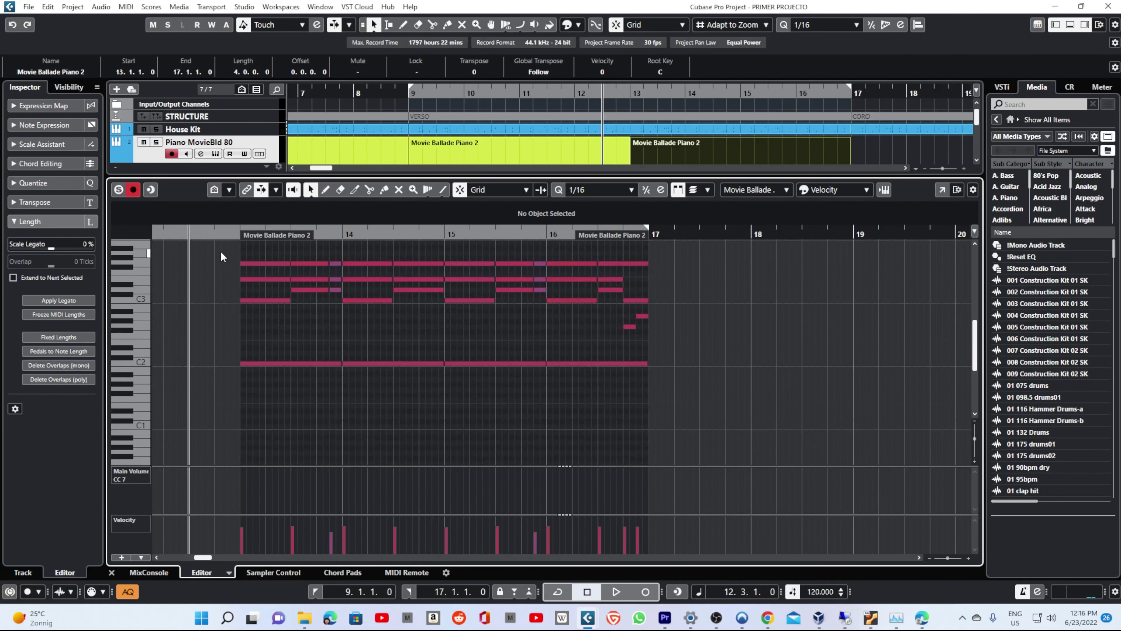
drag(218, 234, 217, 239)
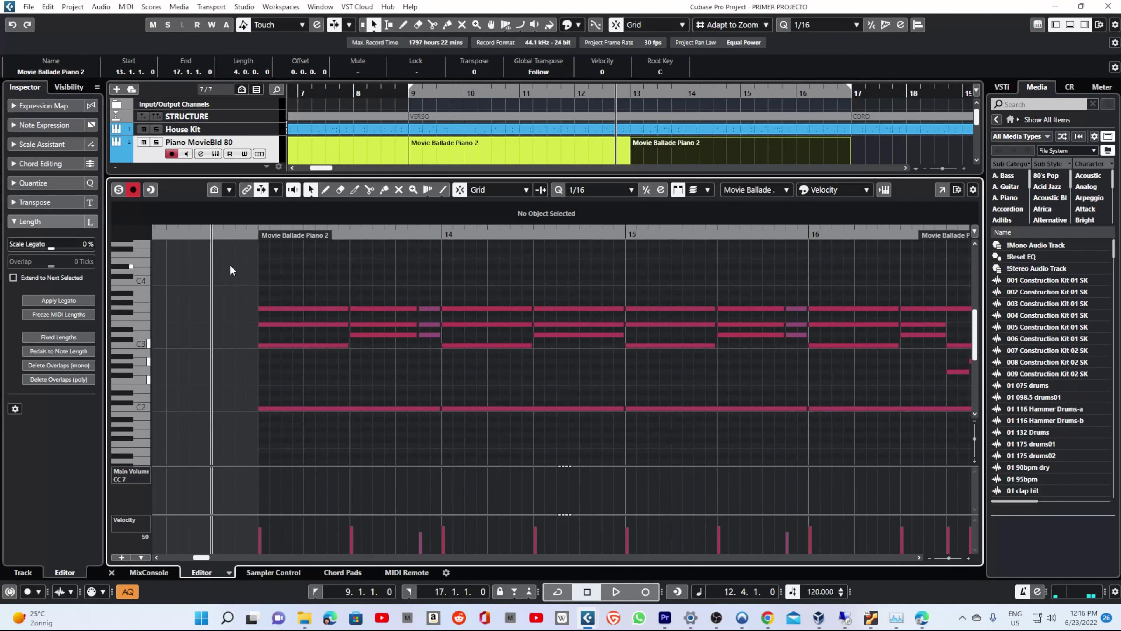
Rebuild the first chord of bar 13 by moving its three lower notes to F2, A2 and C3 and deleting the top note
click(280, 407)
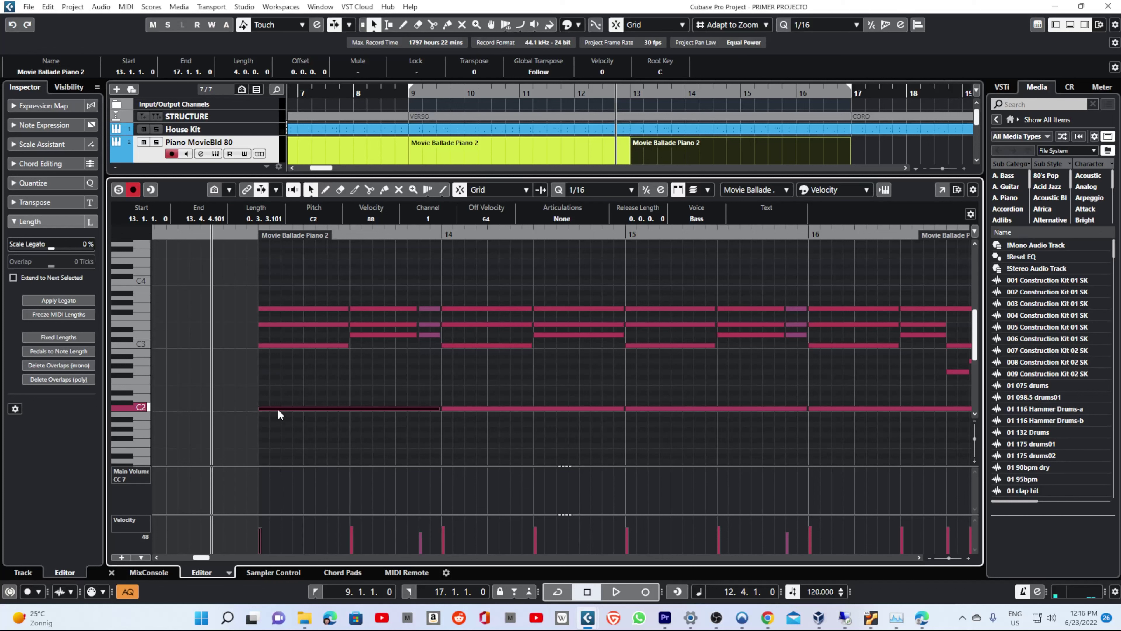
drag(278, 411, 277, 386)
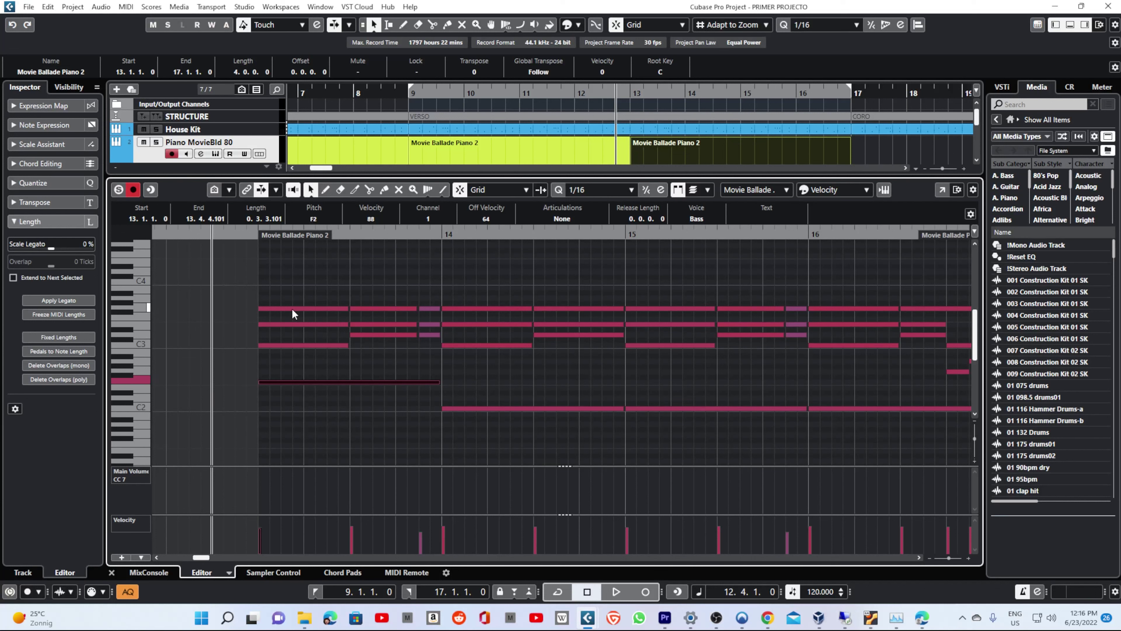
click(287, 345)
drag(286, 347, 286, 360)
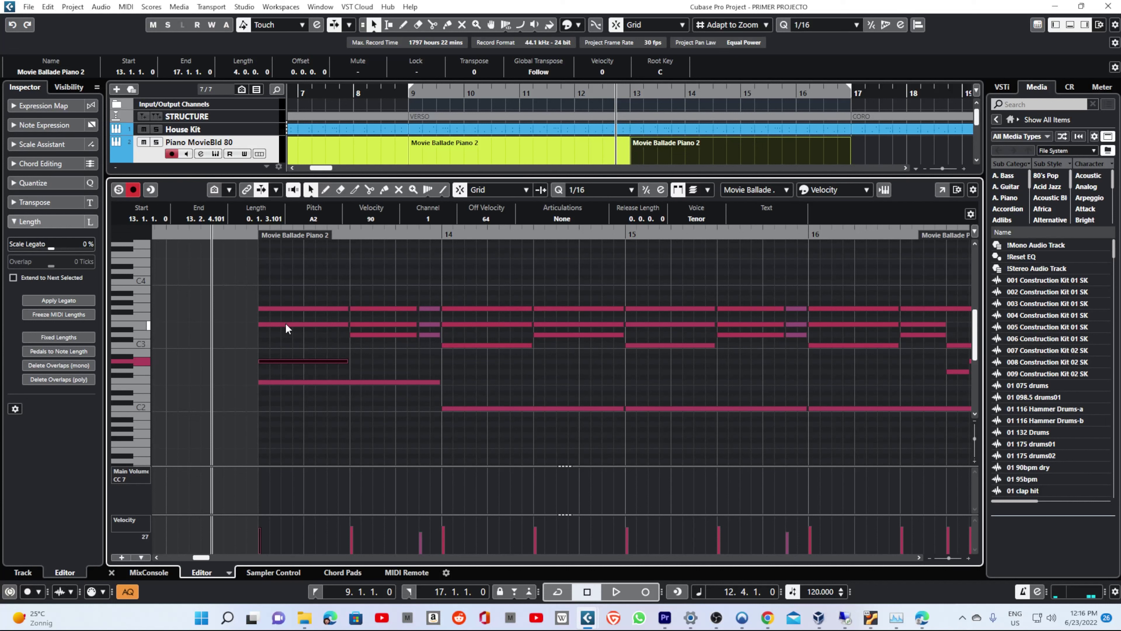
drag(286, 322, 285, 343)
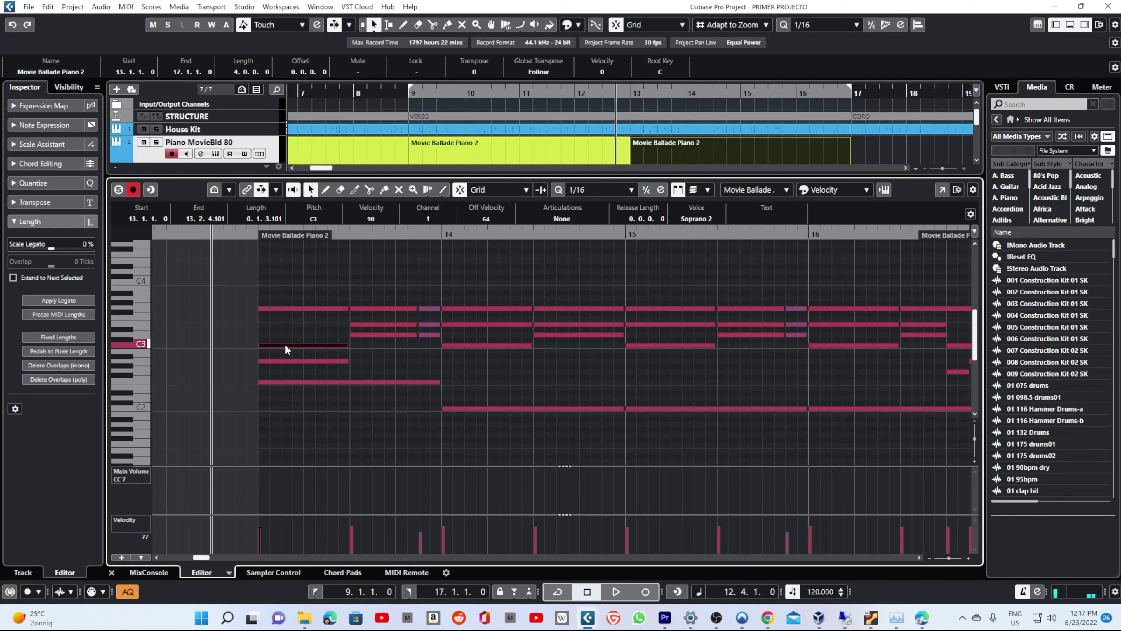
drag(294, 295, 291, 313)
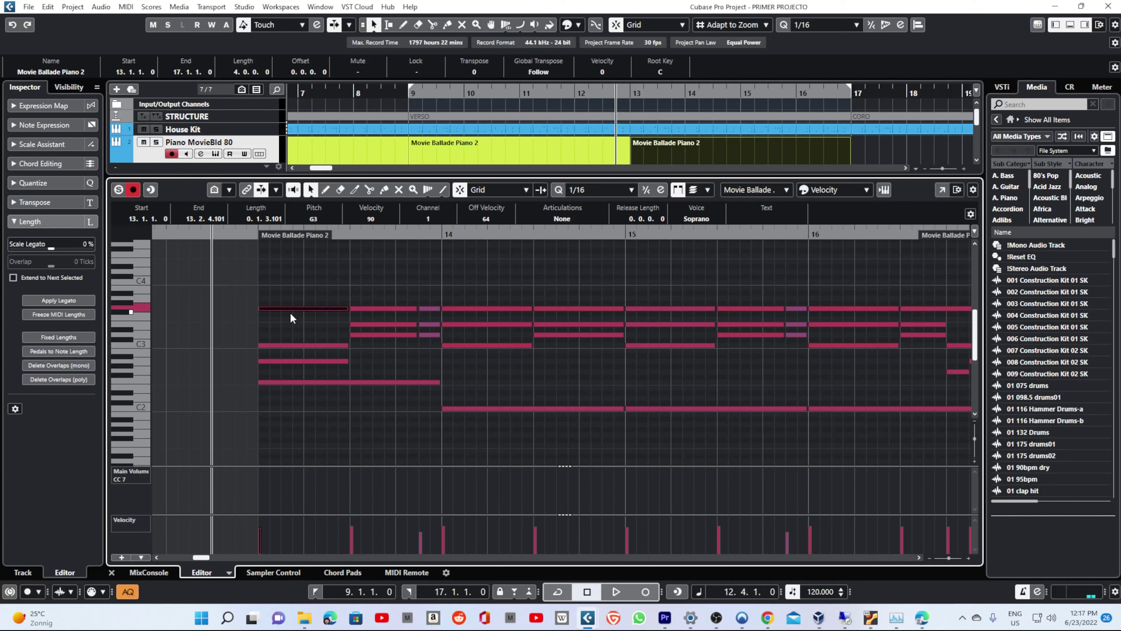
key(Delete)
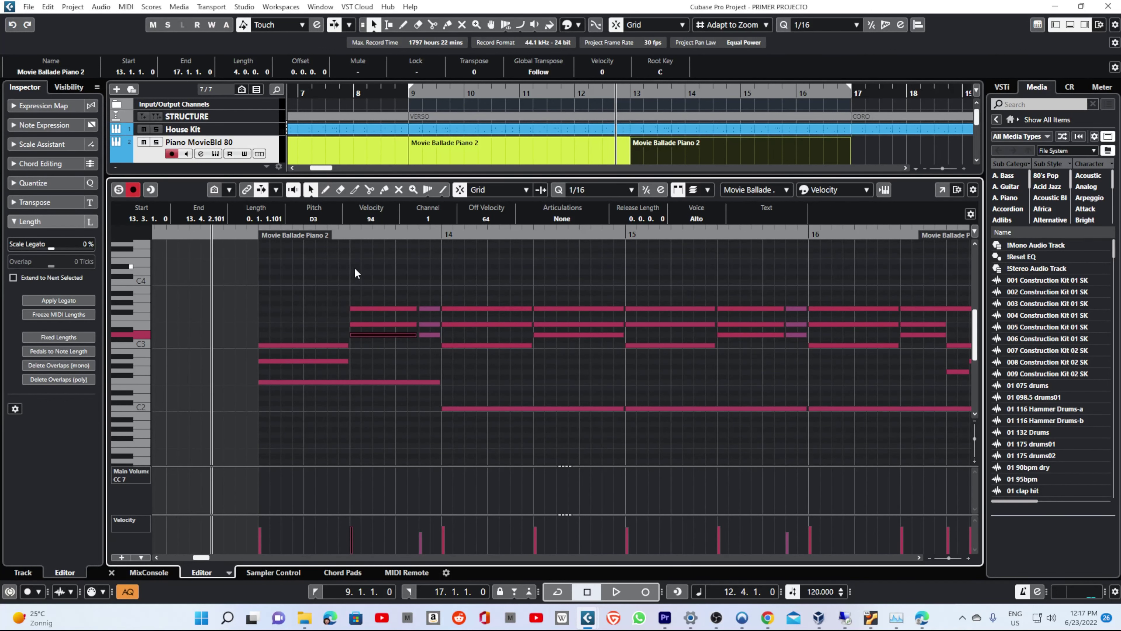
Play back the edited chord in bar 13, including the transition from the end of bar 11
key(space)
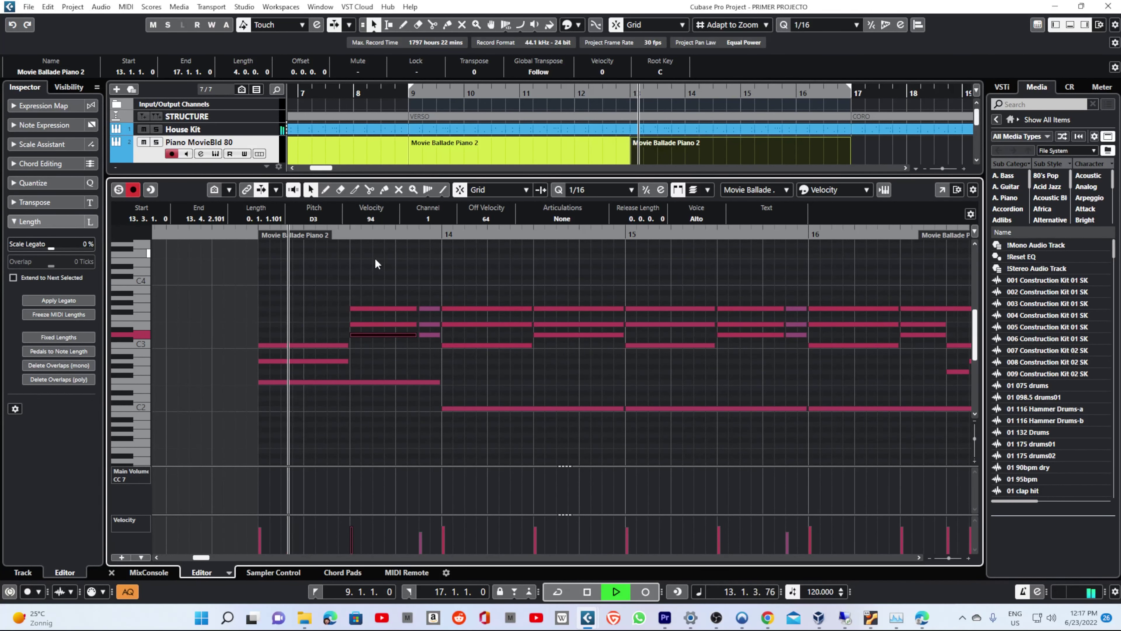
key(space)
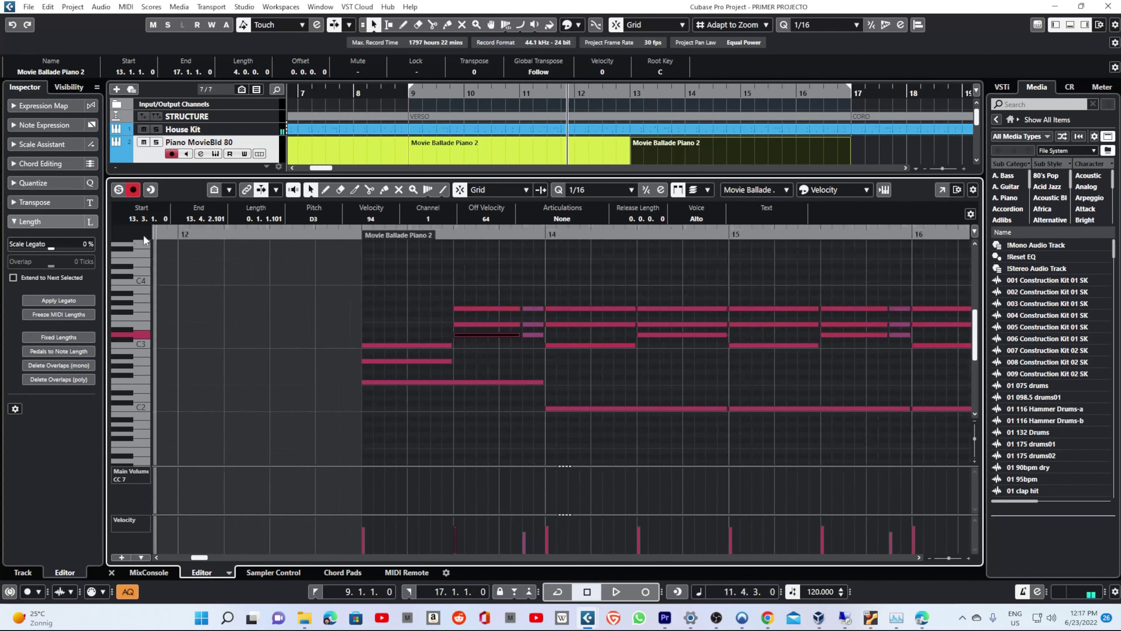
key(space)
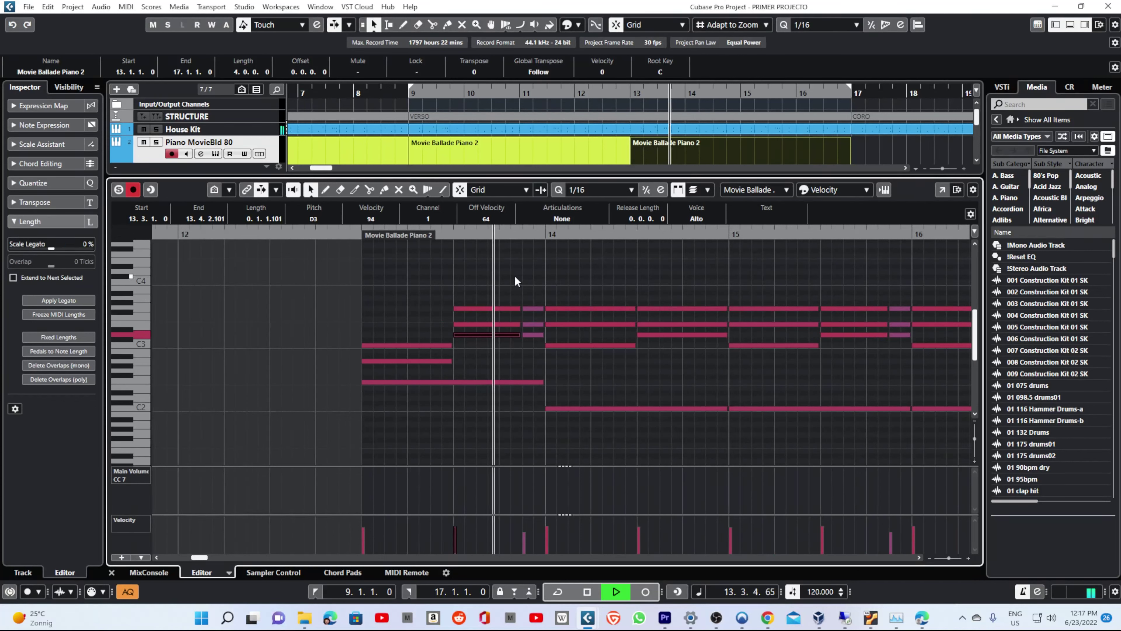
key(space)
Delete the upper chord notes in the second half of bar 13 and the first half of bar 14, keeping the bass notes
drag(462, 275, 530, 346)
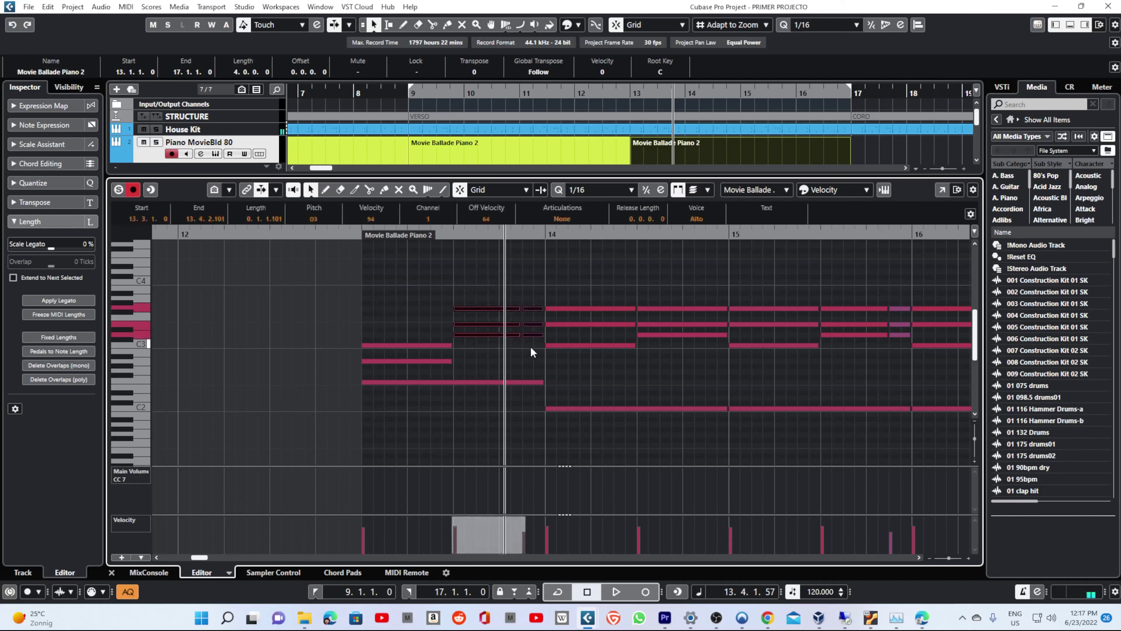
key(Delete)
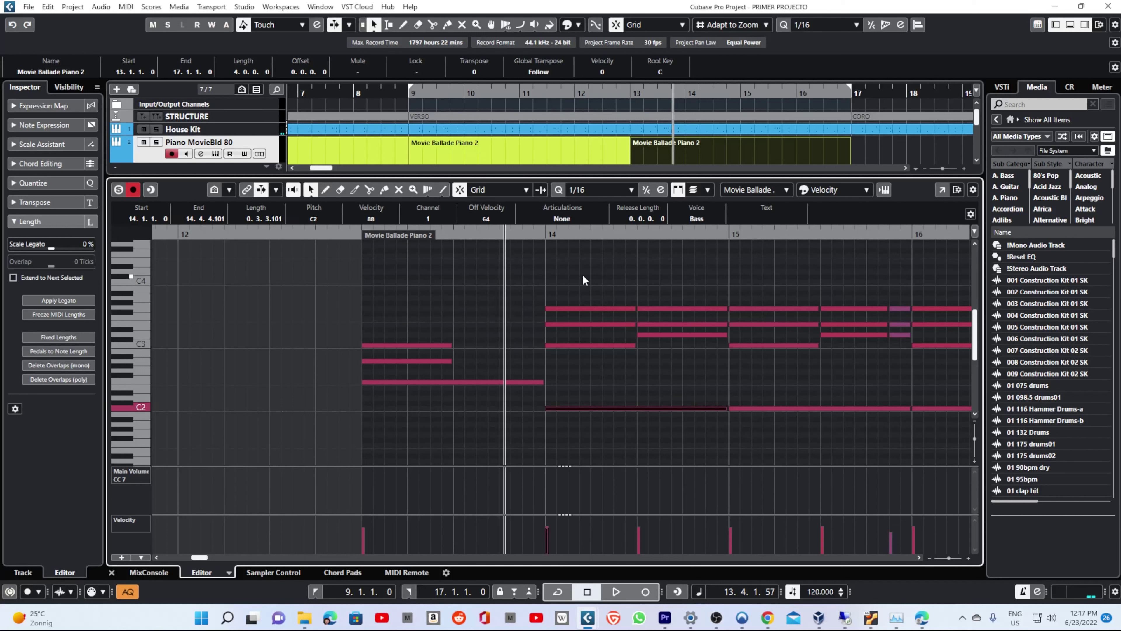
drag(583, 274, 589, 365)
key(Delete)
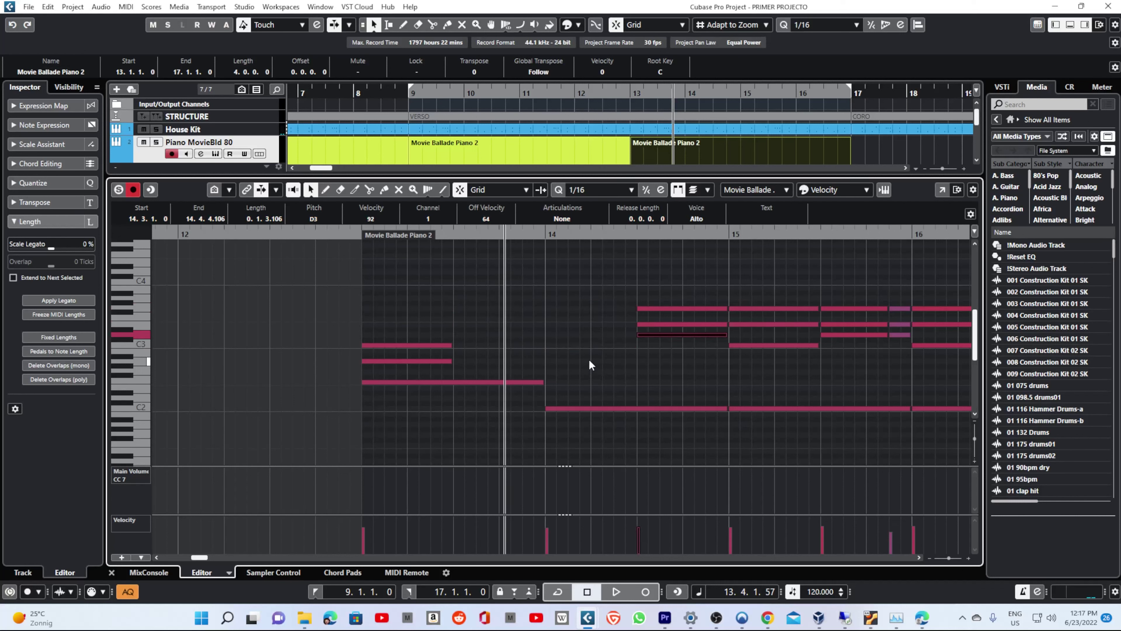
Play back the edited passage from just before bar 13 and delete all remaining notes in bar 14
click(336, 238)
key(space)
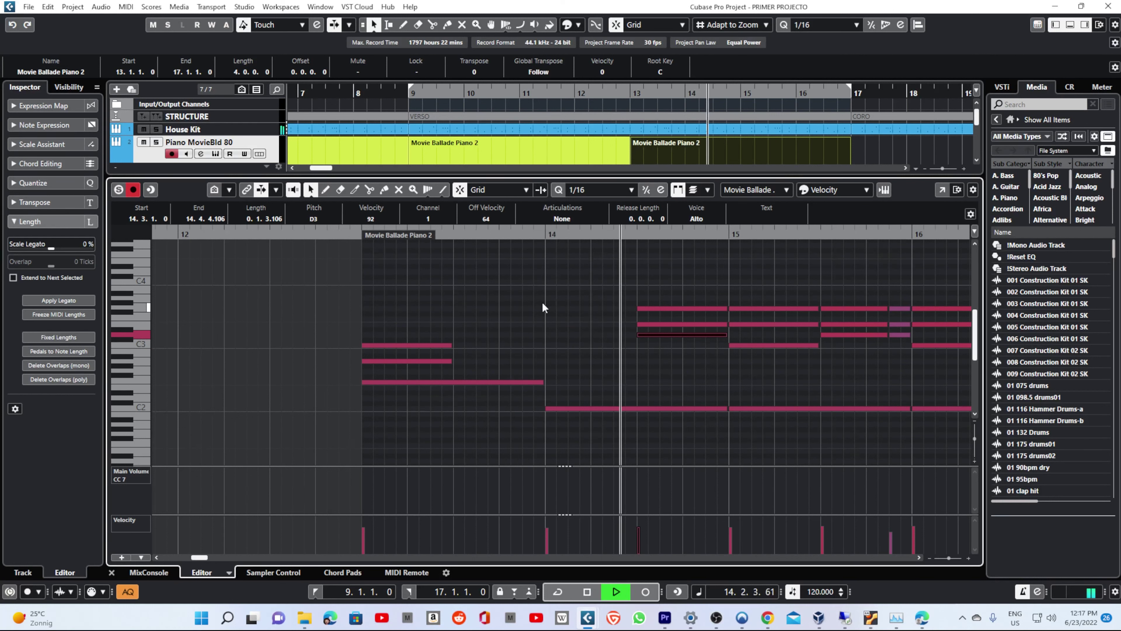
key(space)
drag(657, 281, 653, 415)
key(Delete)
key(Delete)
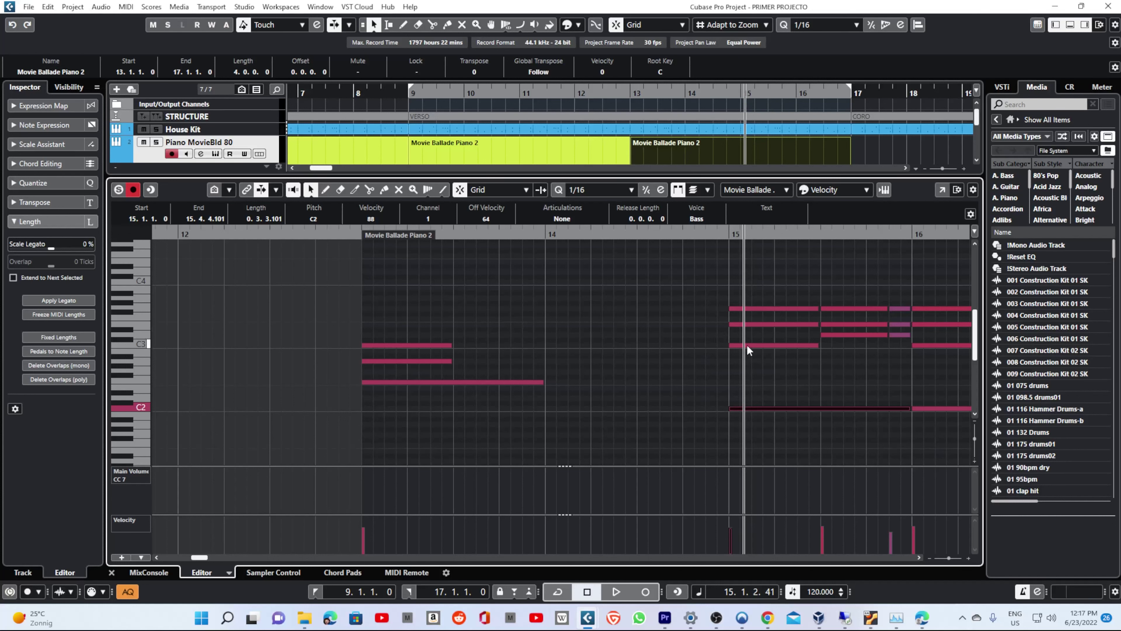
Rebuild the first chord of bar 15 by moving its three upper notes to F2, A2 and C3 above the C2 bass
drag(746, 345, 752, 382)
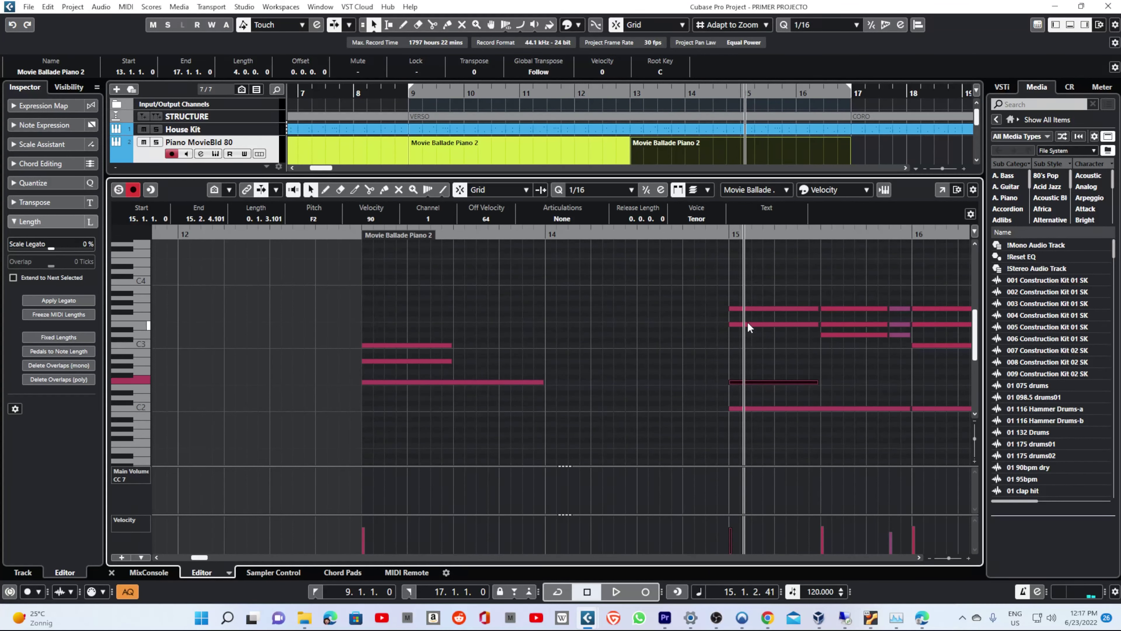
alt+click(732, 356)
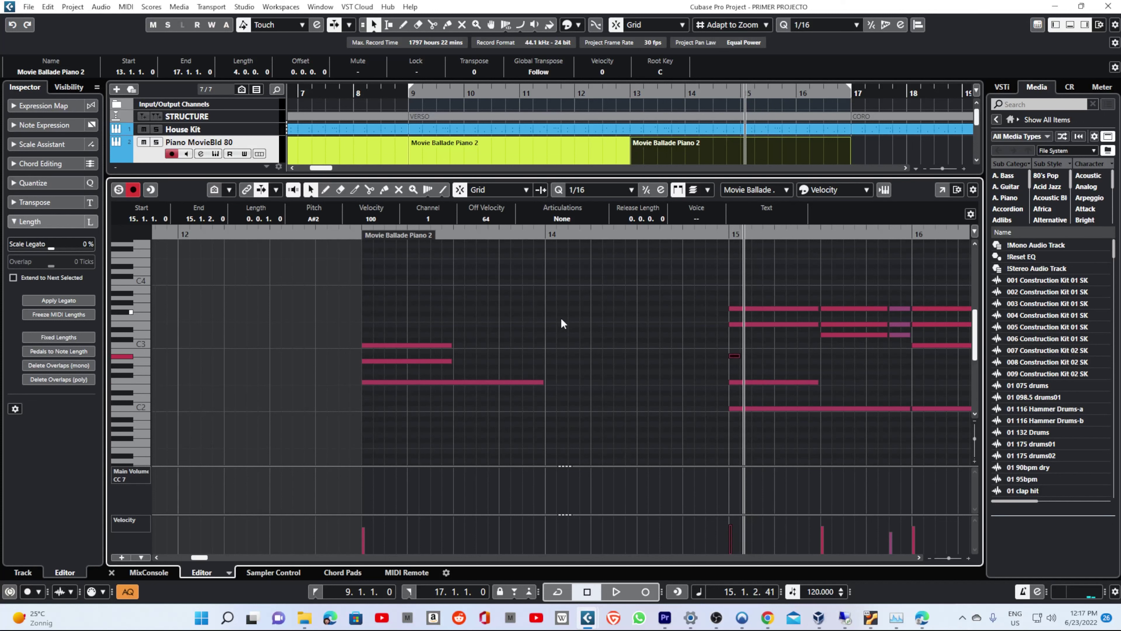
key(Delete)
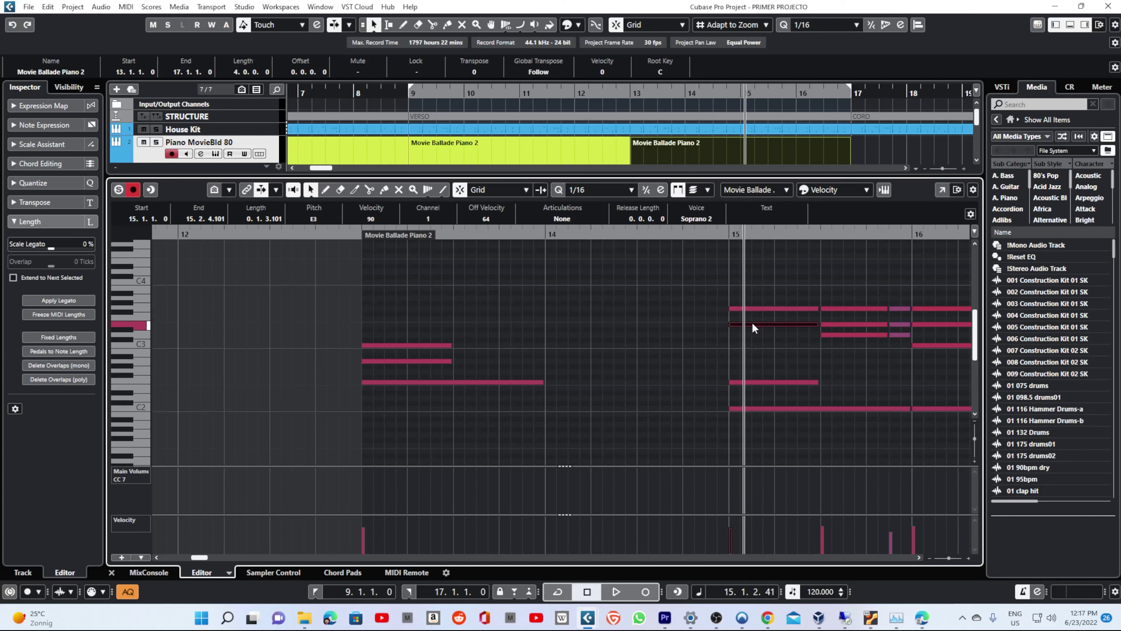
drag(751, 324, 753, 361)
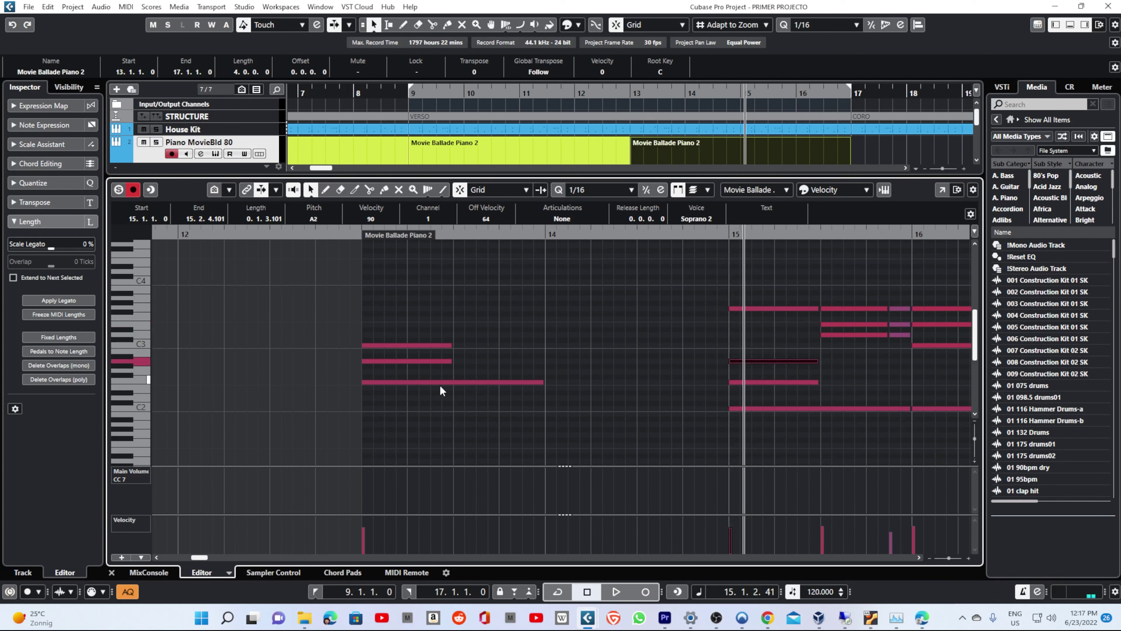
click(755, 308)
drag(755, 308, 758, 338)
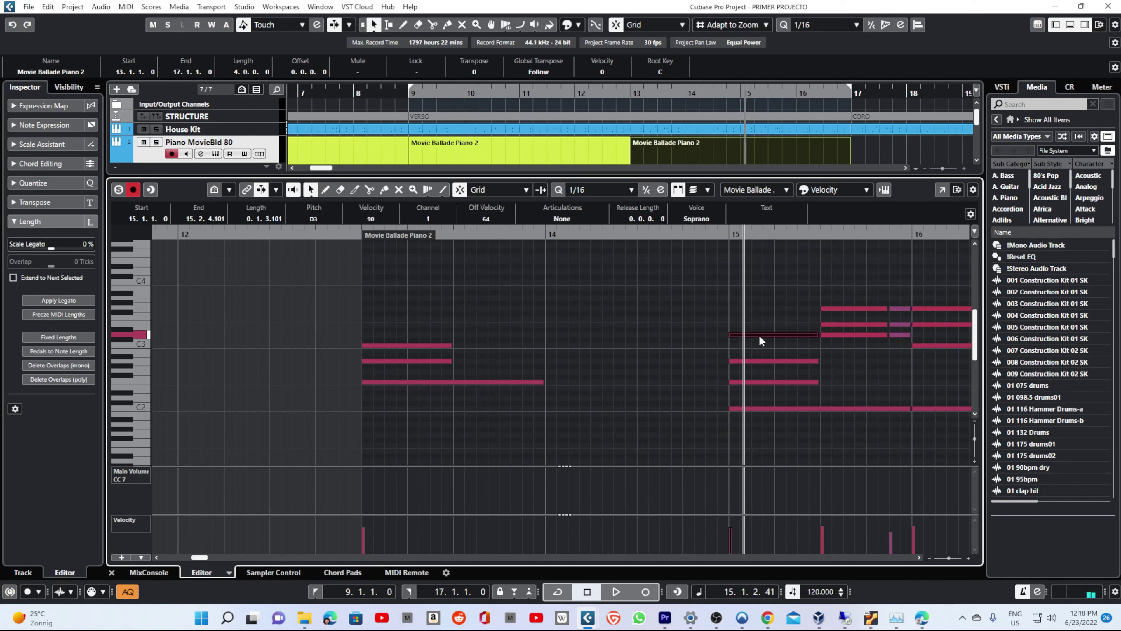
drag(759, 338, 760, 344)
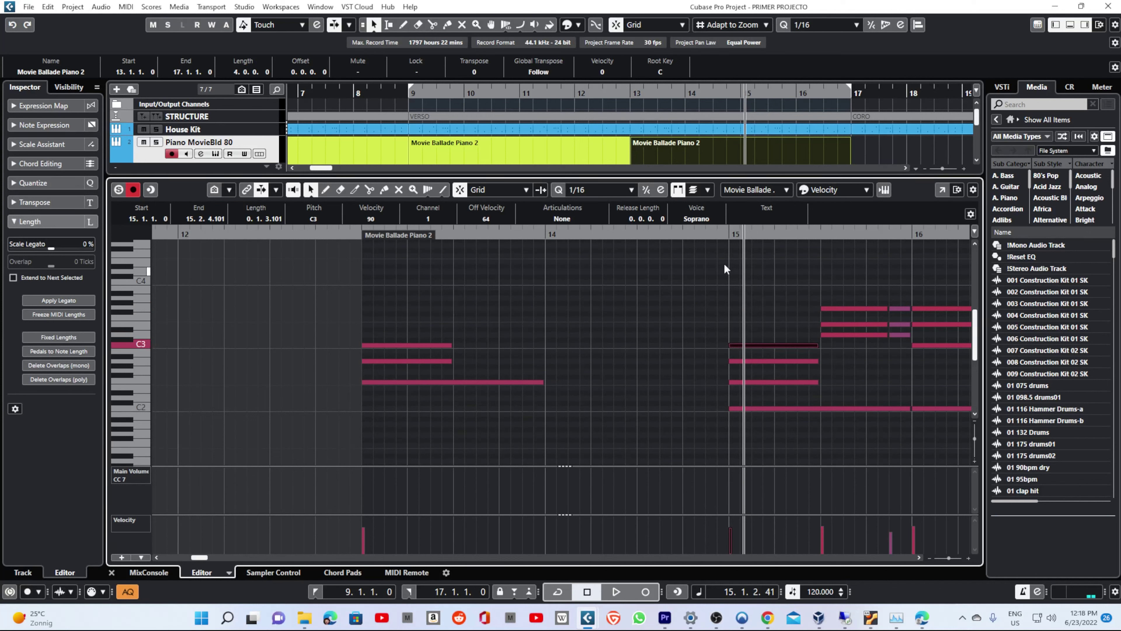
Play back from the end of bar 12 through the rebuilt chord in bar 15
click(293, 234)
key(space)
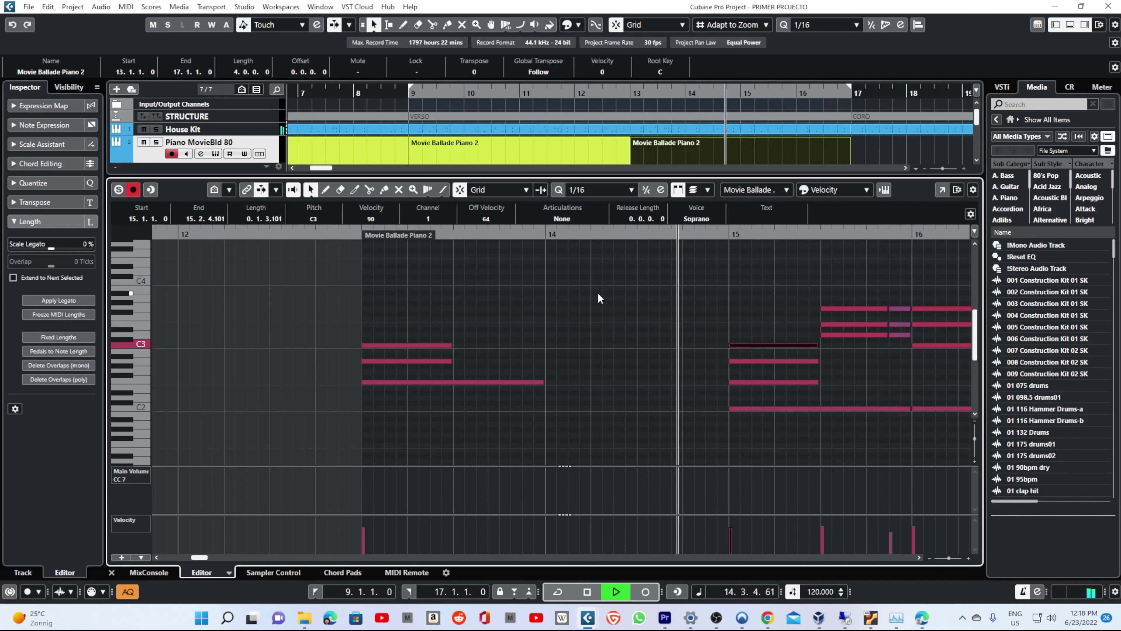
key(space)
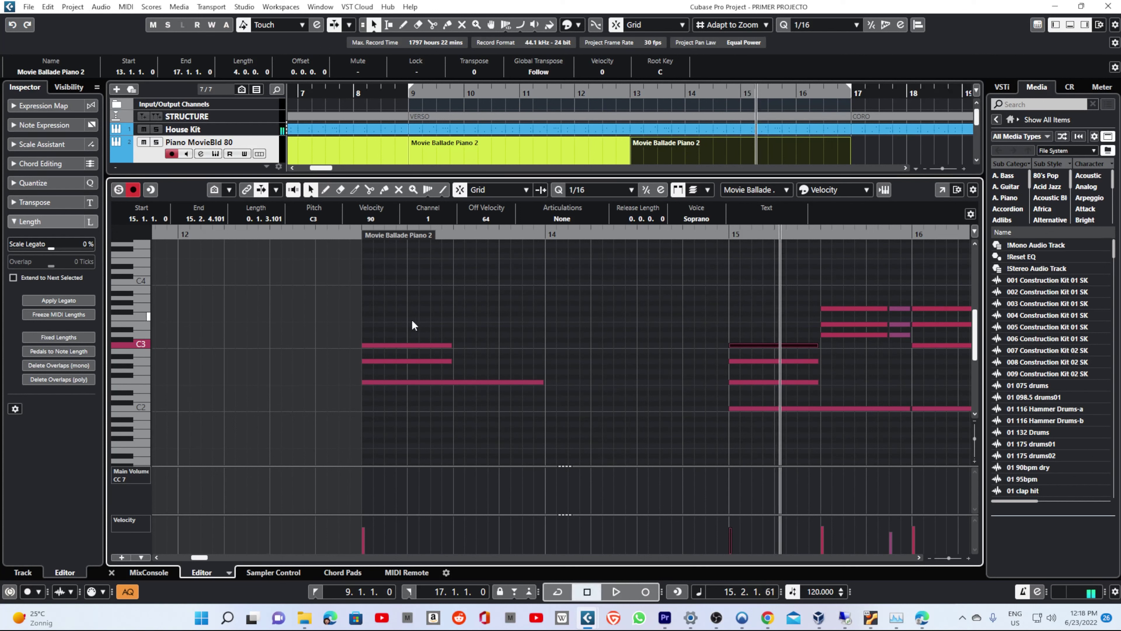
Copy the F2, A2 and C3 chord from bar 13 to the start of bar 14 and play back the passage
drag(411, 318, 403, 388)
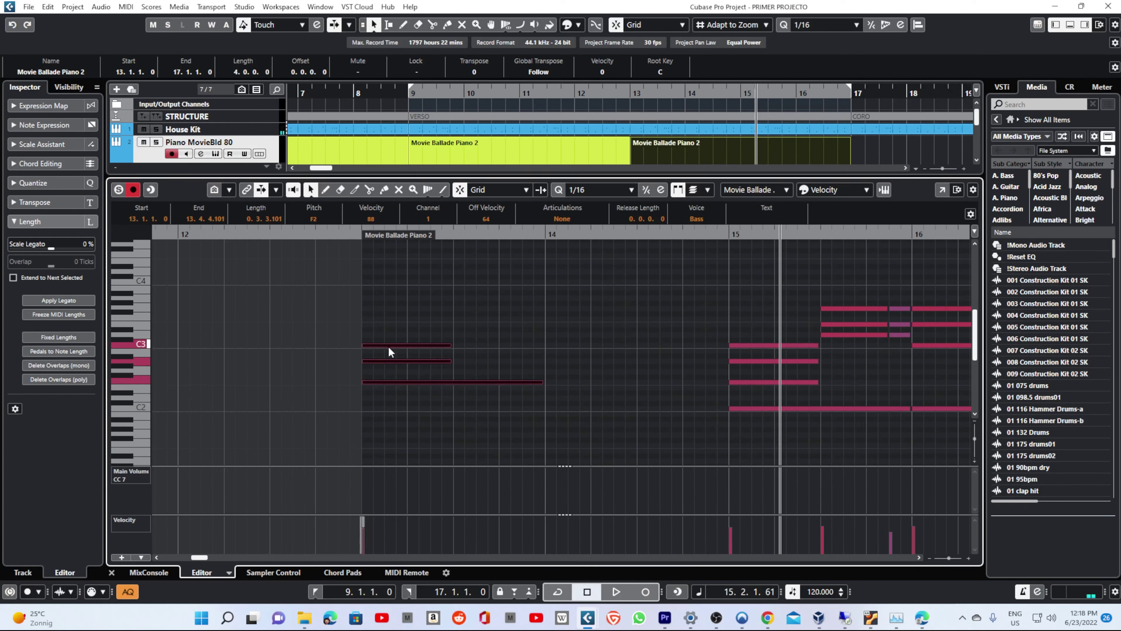
drag(388, 346, 575, 347)
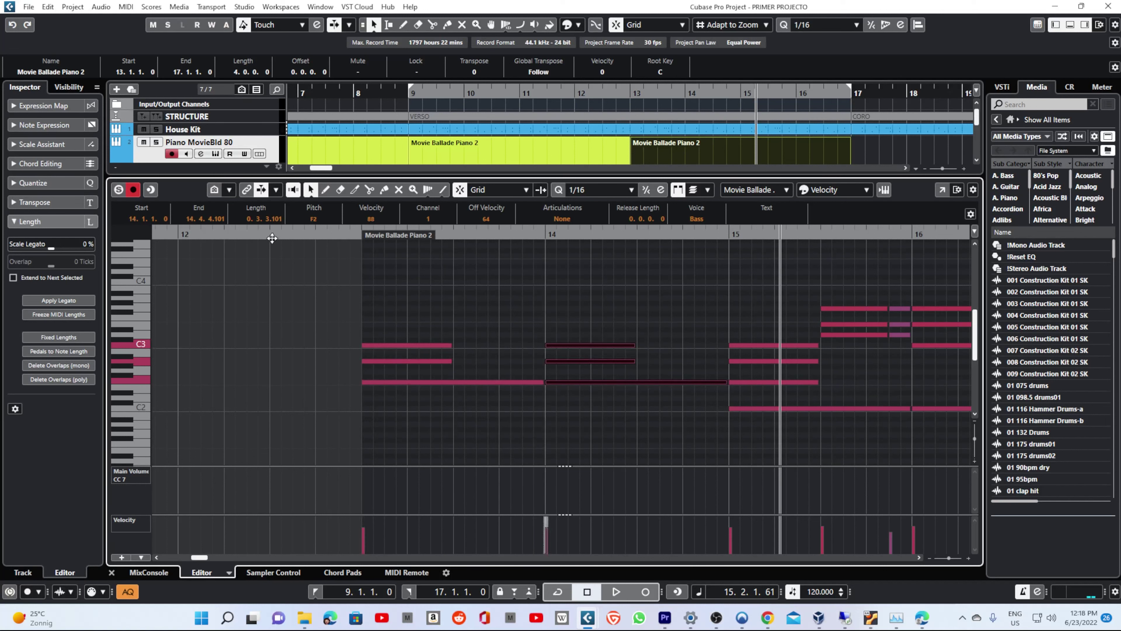
click(255, 235)
key(space)
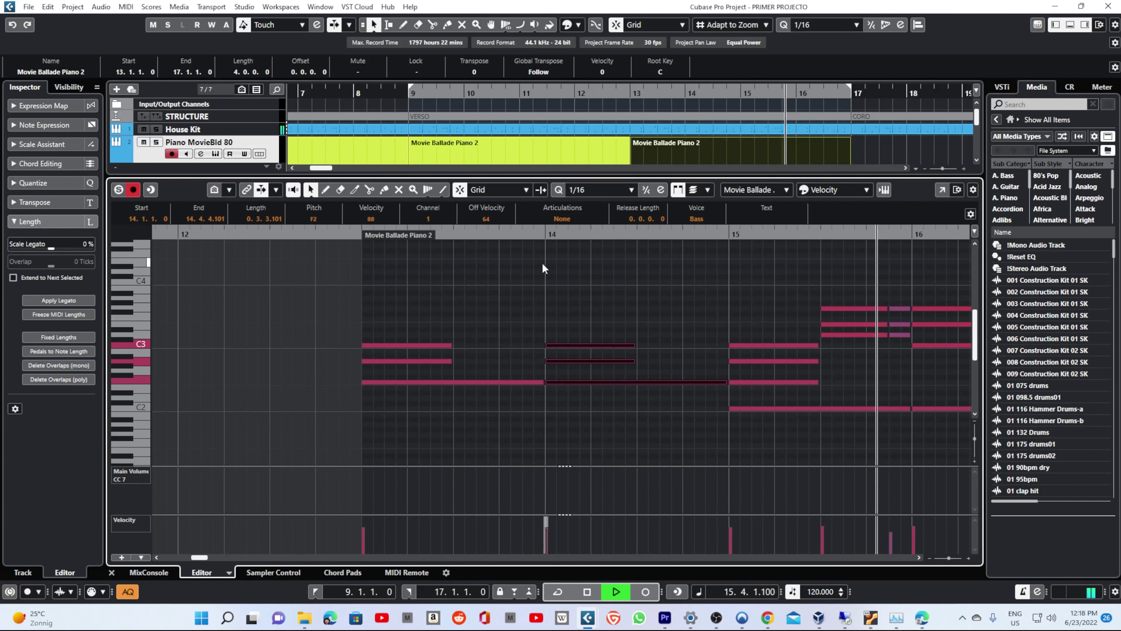
key(space)
Delete the upper chord notes in the second half of bar 15 and in bar 16, keeping the C2 bass notes
drag(177, 231, 154, 233)
drag(302, 274, 548, 373)
key(Delete)
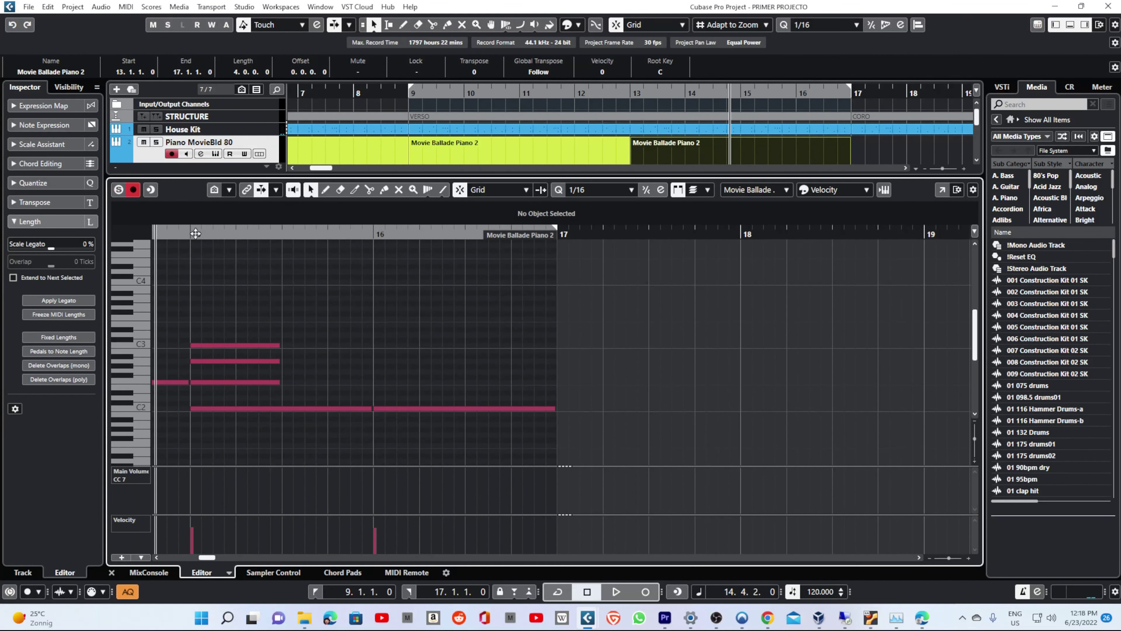
Play back the simplified piano part from 12.3.3 to near the end of bar 15
drag(194, 234, 212, 249)
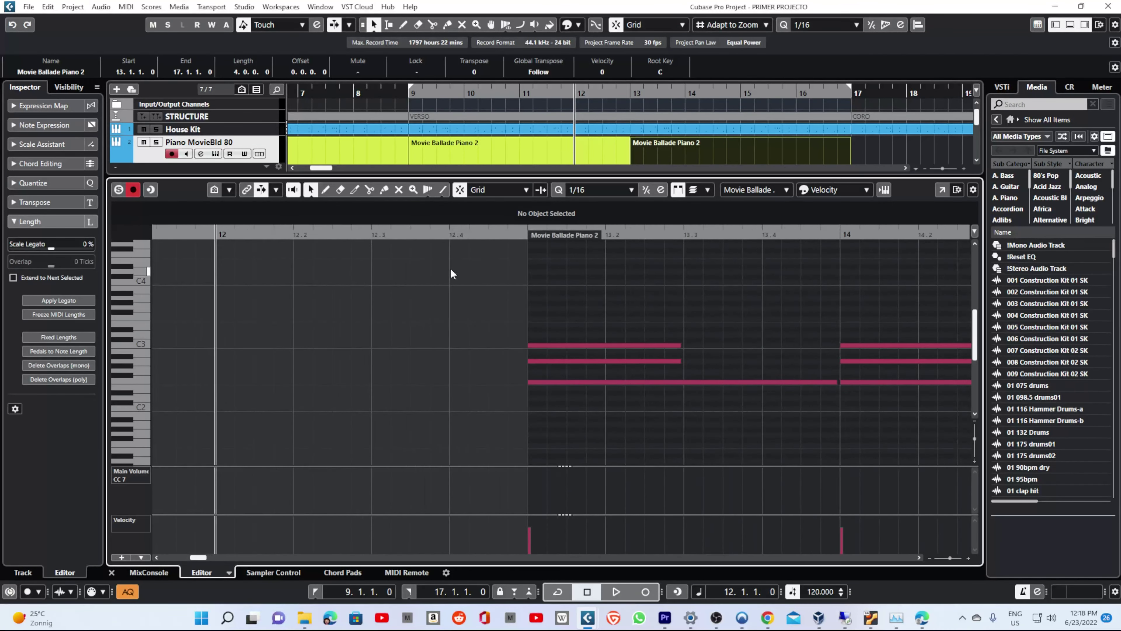
click(410, 232)
drag(410, 232, 404, 218)
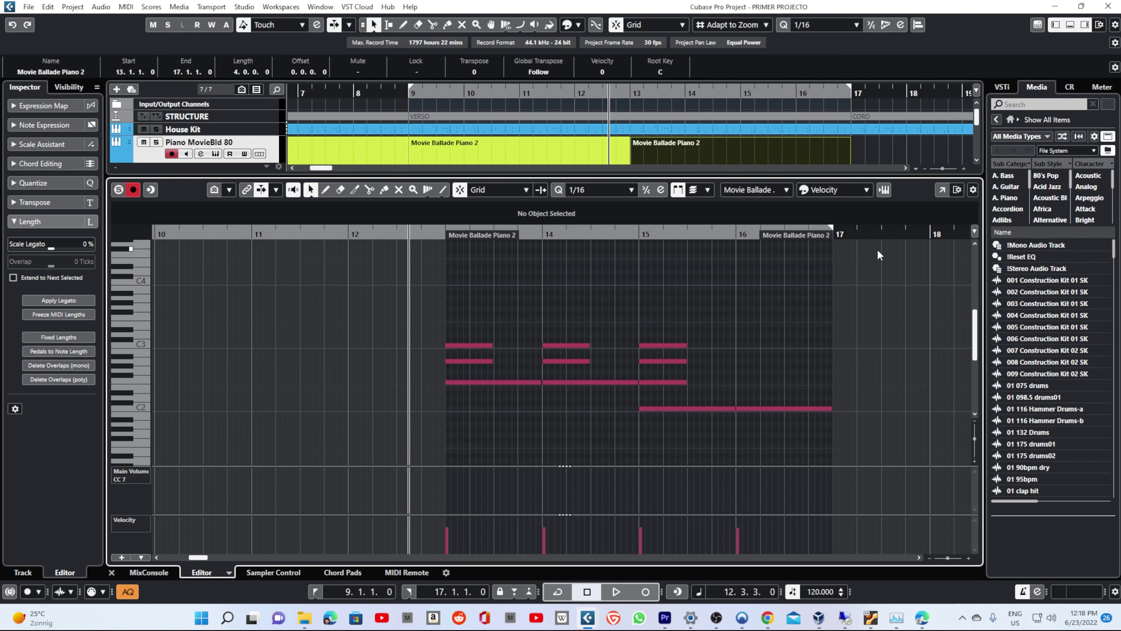
key(space)
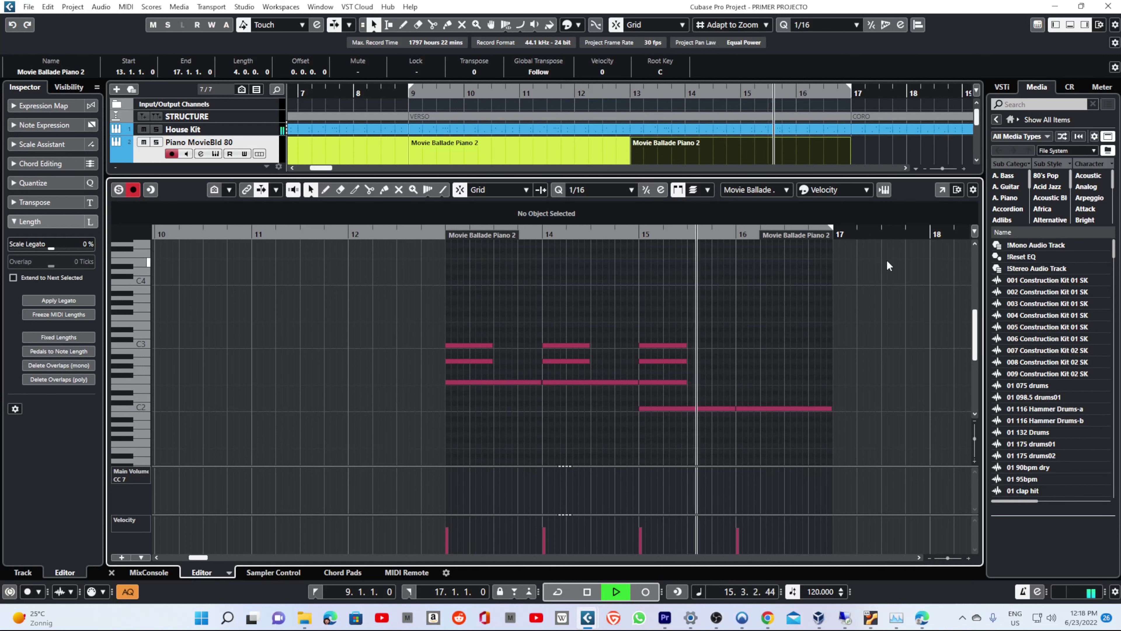
key(space)
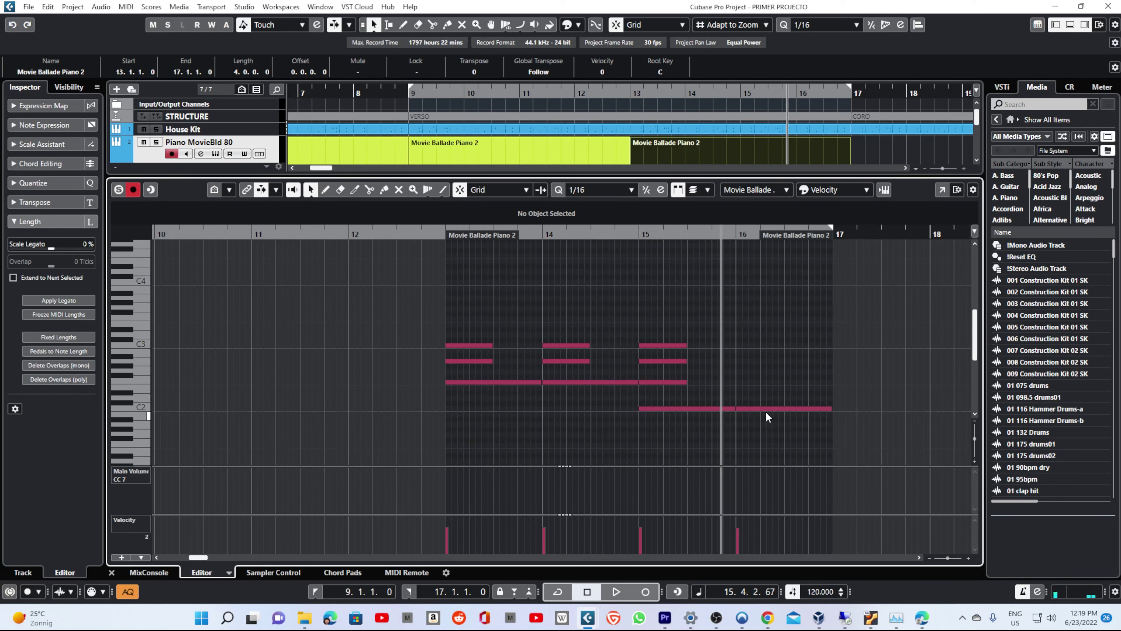
Build a full-bar chord in bar 16 by moving the bass note to D2 and adding G2 and B2 notes one bar long
drag(765, 411, 759, 400)
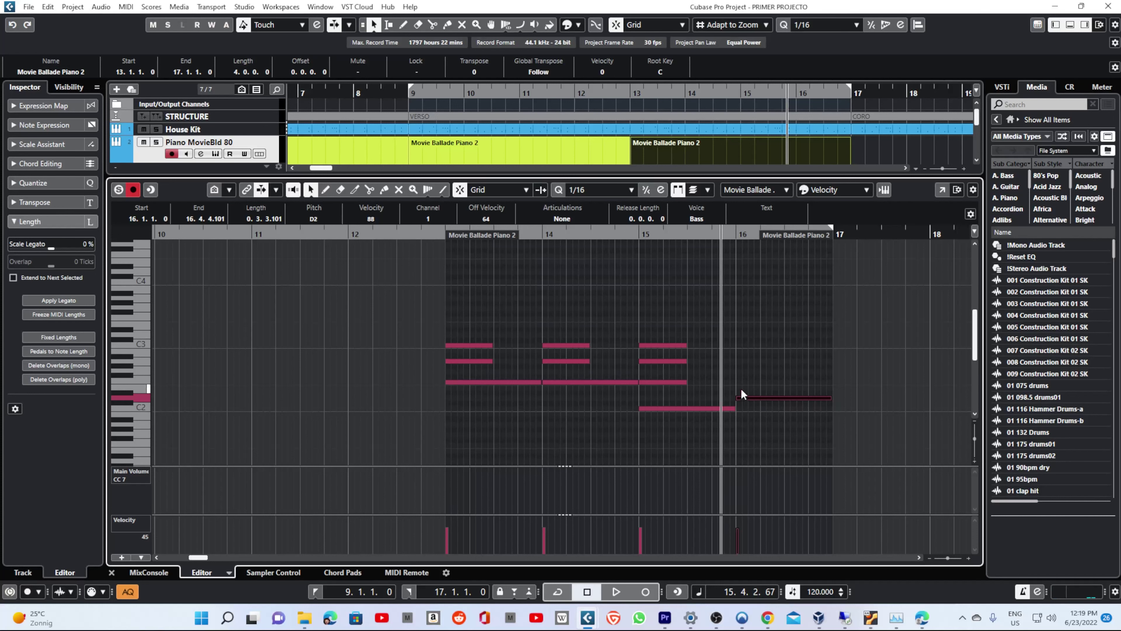
click(738, 378)
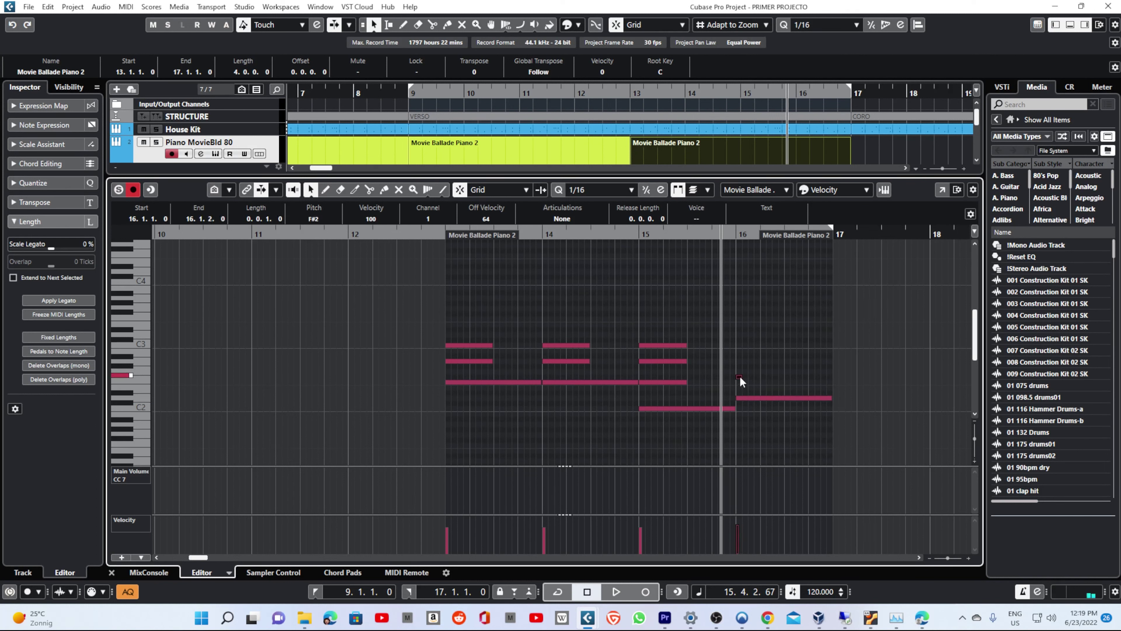
drag(739, 378, 841, 380)
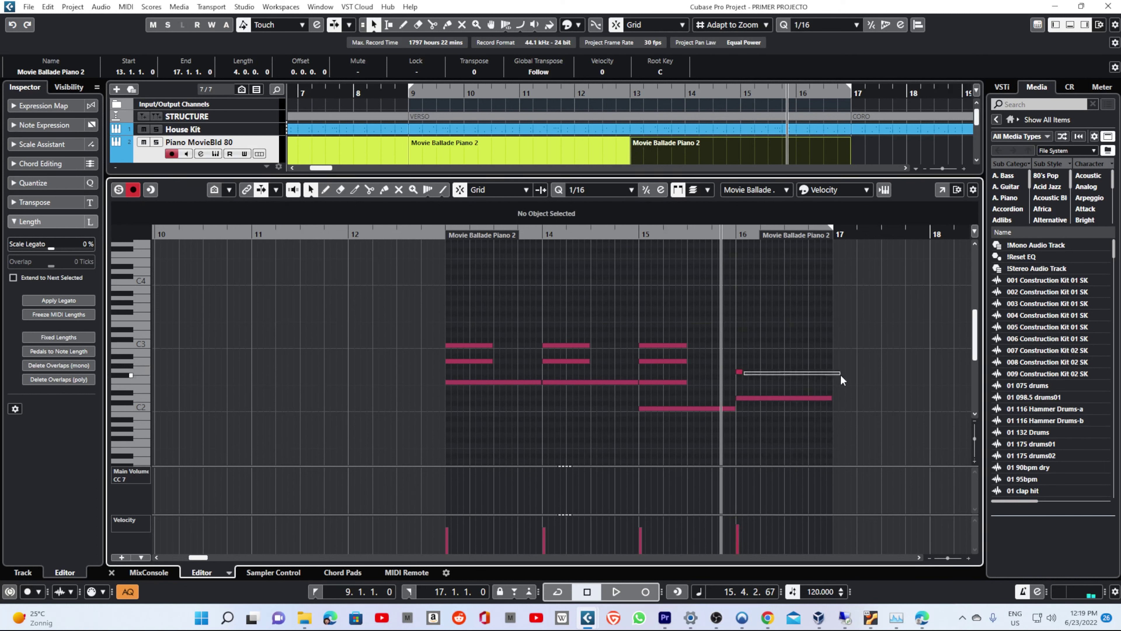
click(741, 372)
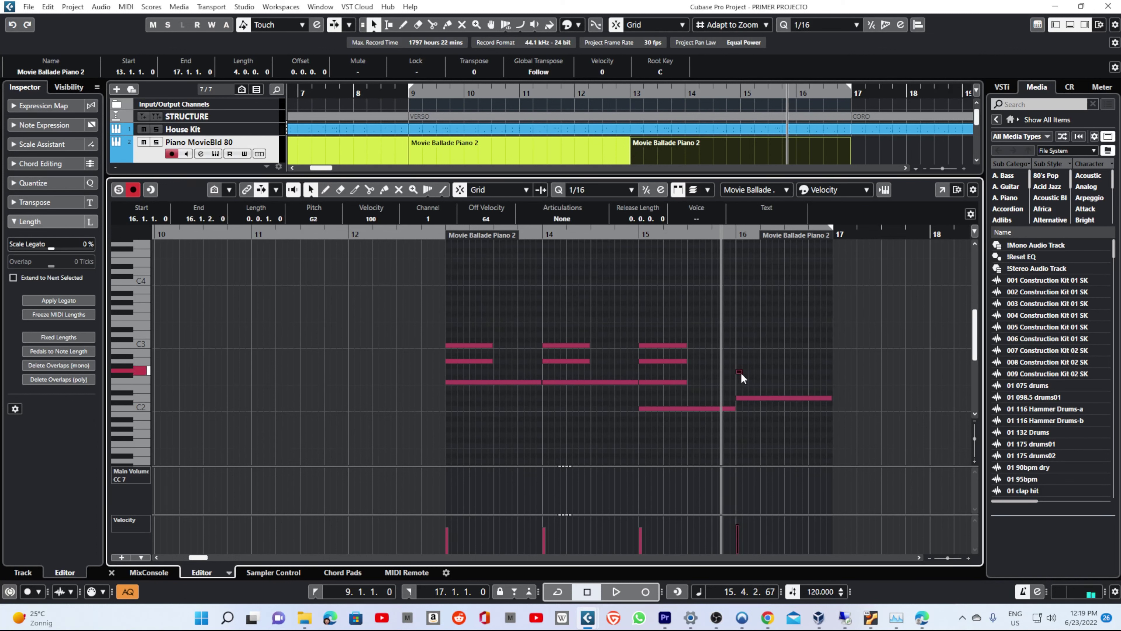
drag(742, 373, 829, 375)
click(738, 351)
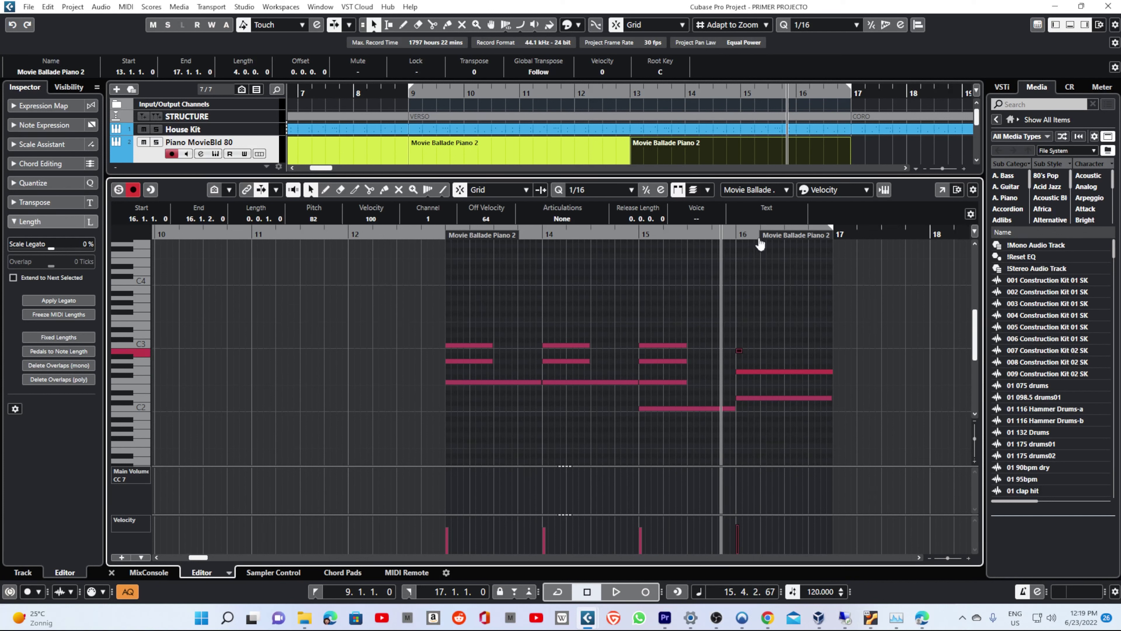
drag(749, 234, 749, 249)
drag(736, 351, 916, 351)
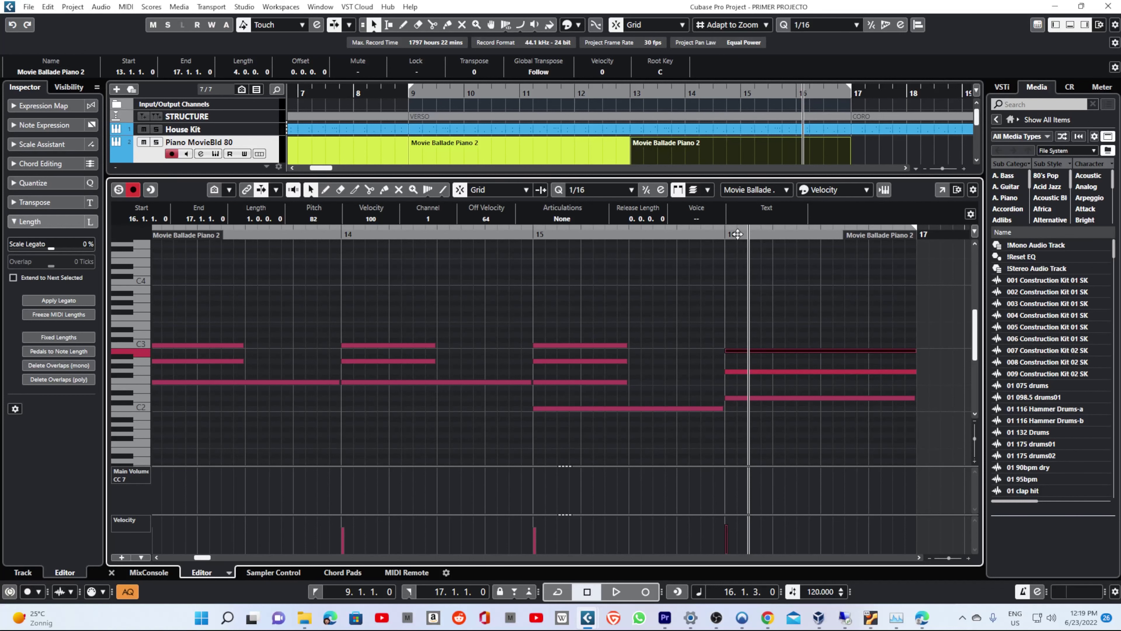
Play back the chord progression twice from bar 12.3, with the note names readable in the Key Editor
drag(737, 233, 708, 248)
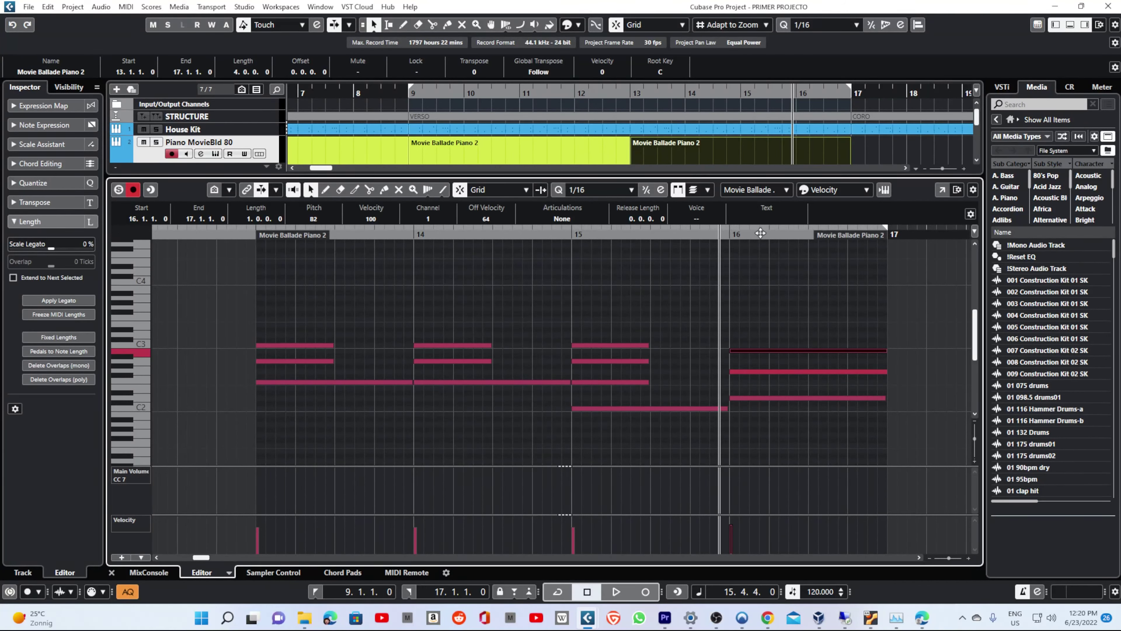
drag(975, 439, 975, 443)
click(186, 234)
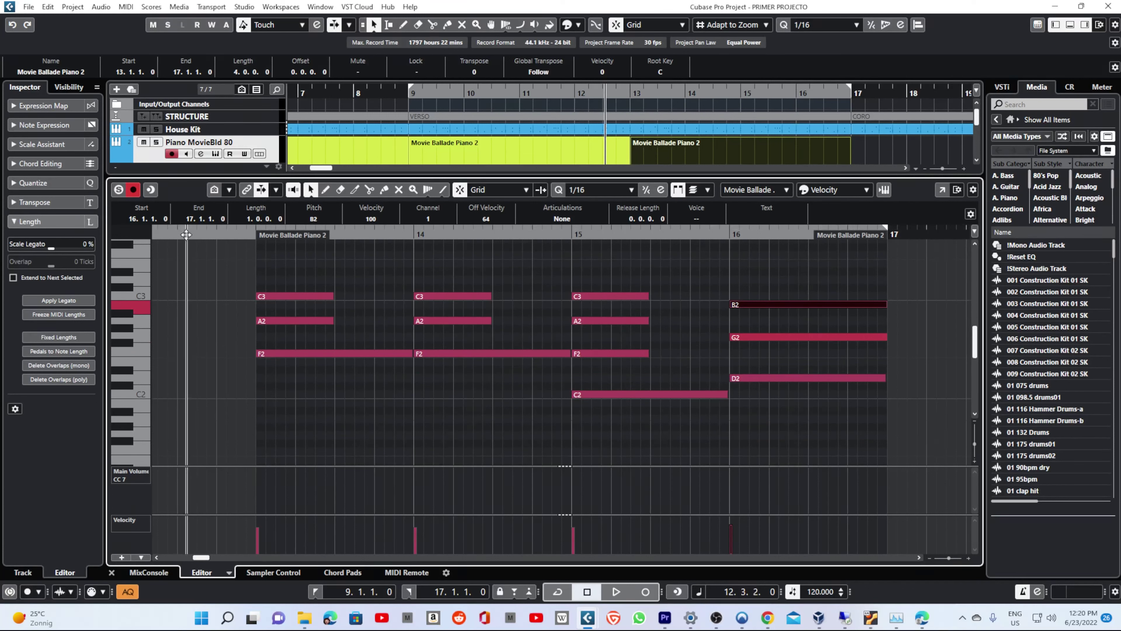
key(space)
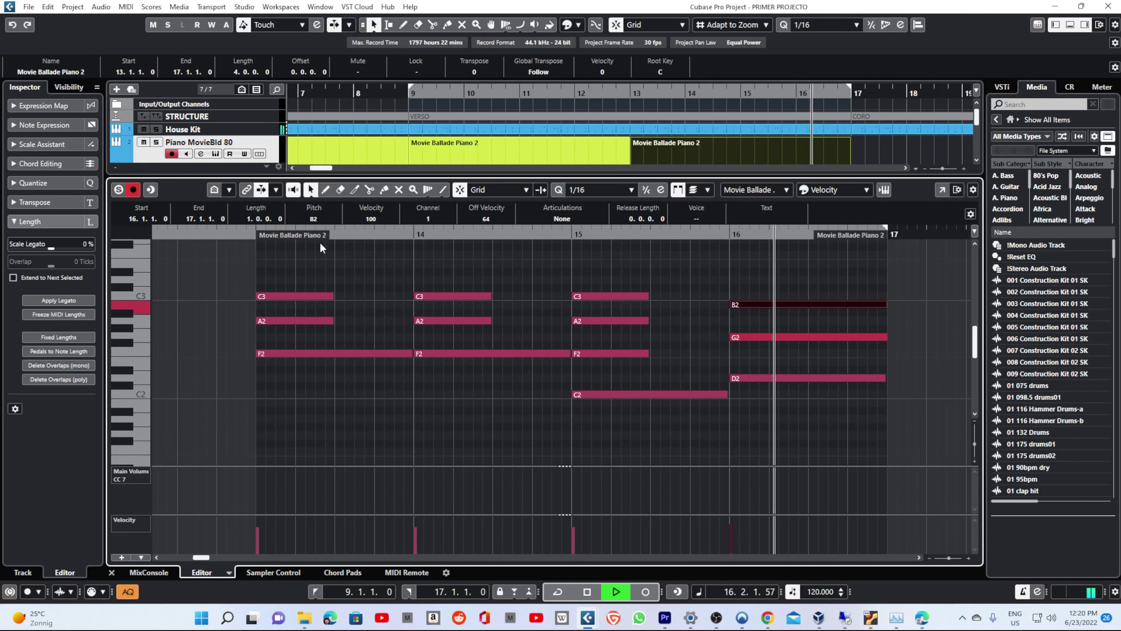
key(space)
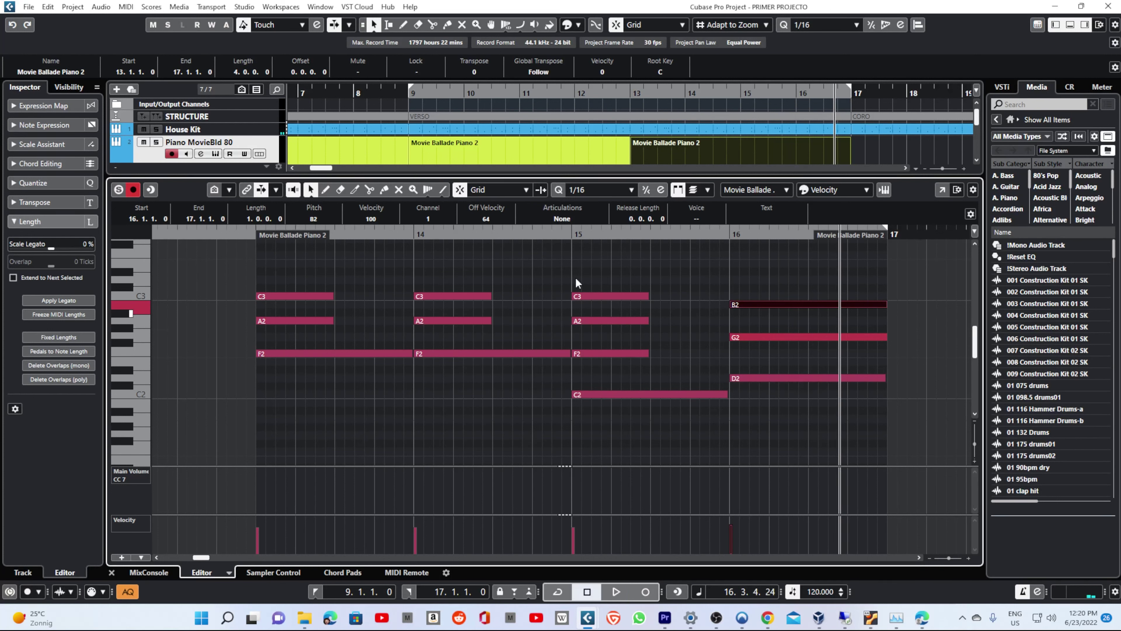
click(193, 235)
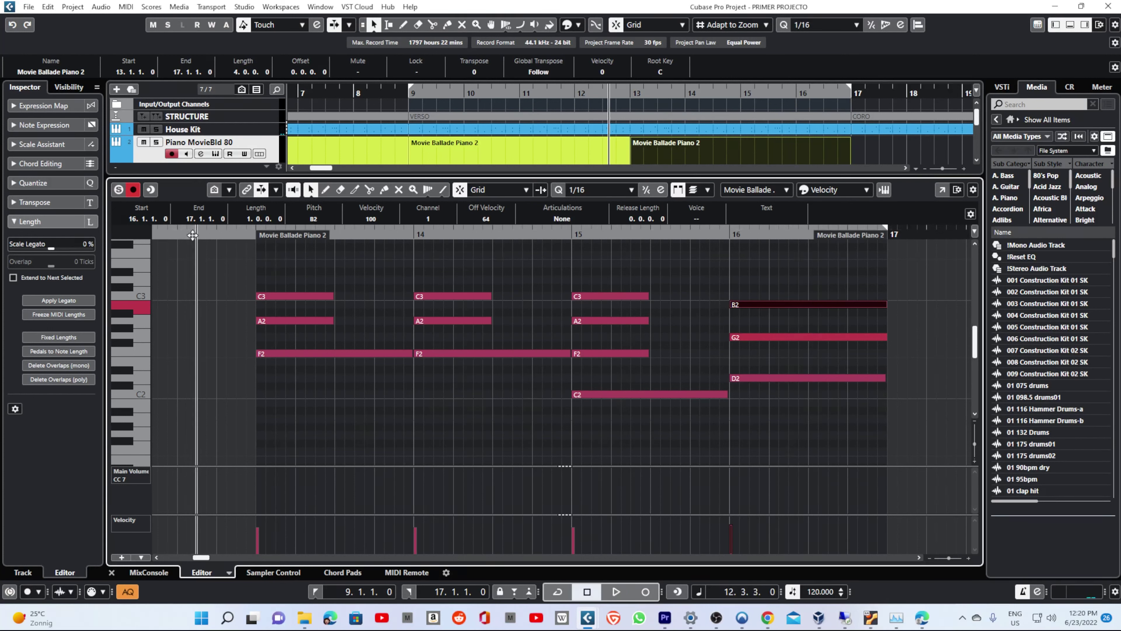
key(space)
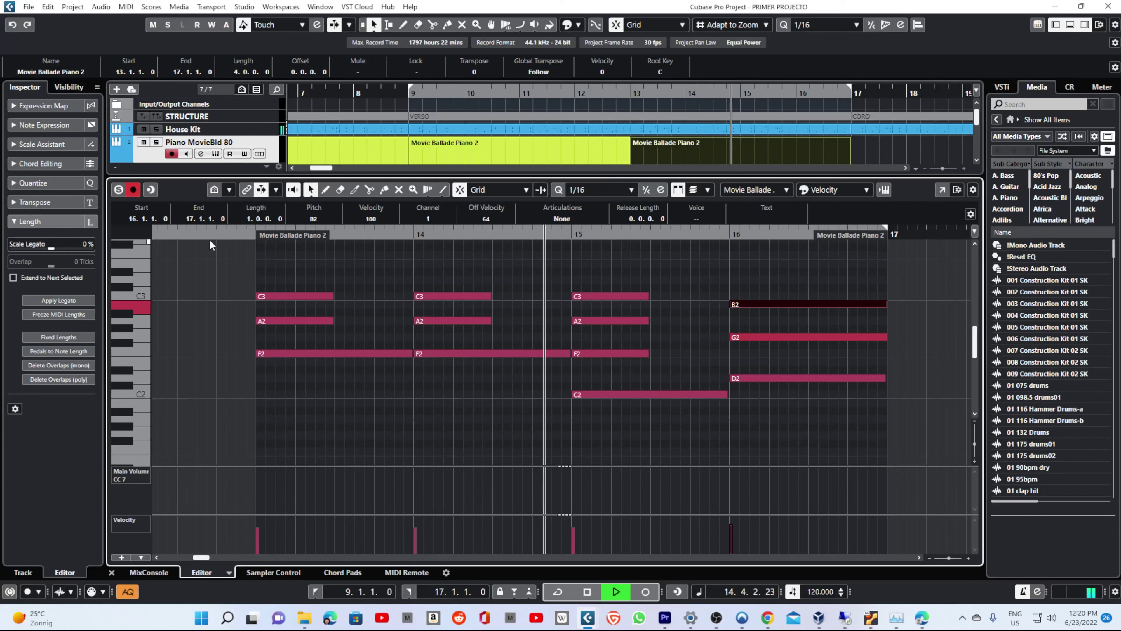
key(space)
Lengthen the C3 and A2 notes to end at 14.4.1 in bar 14 and 13.3.4 in bar 13, and play back the change
drag(461, 277, 532, 324)
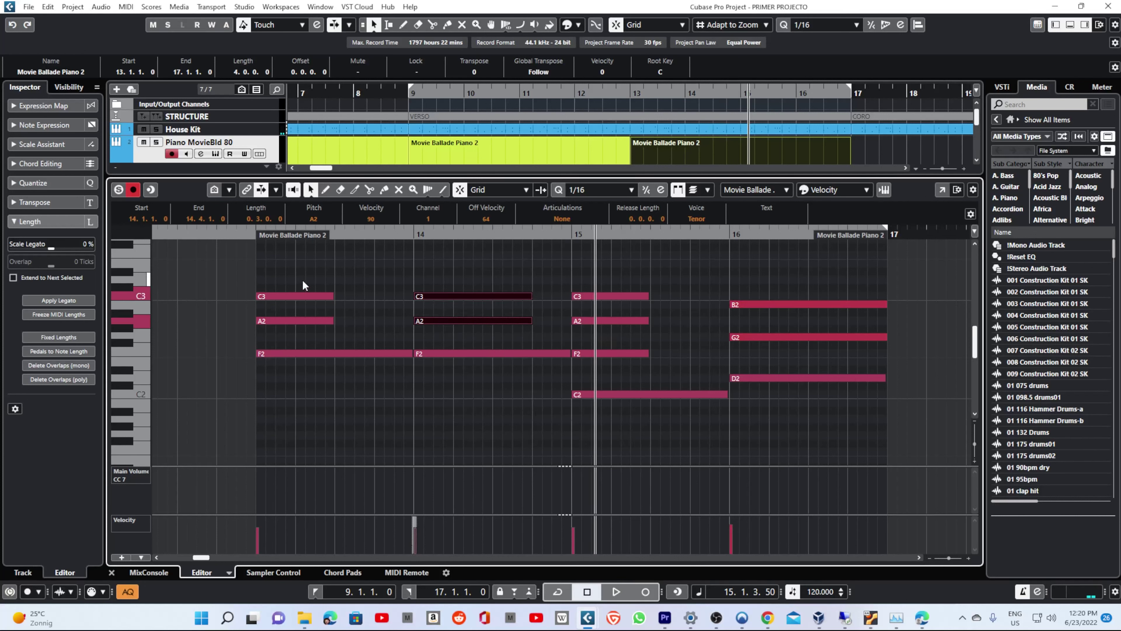
drag(303, 279, 364, 325)
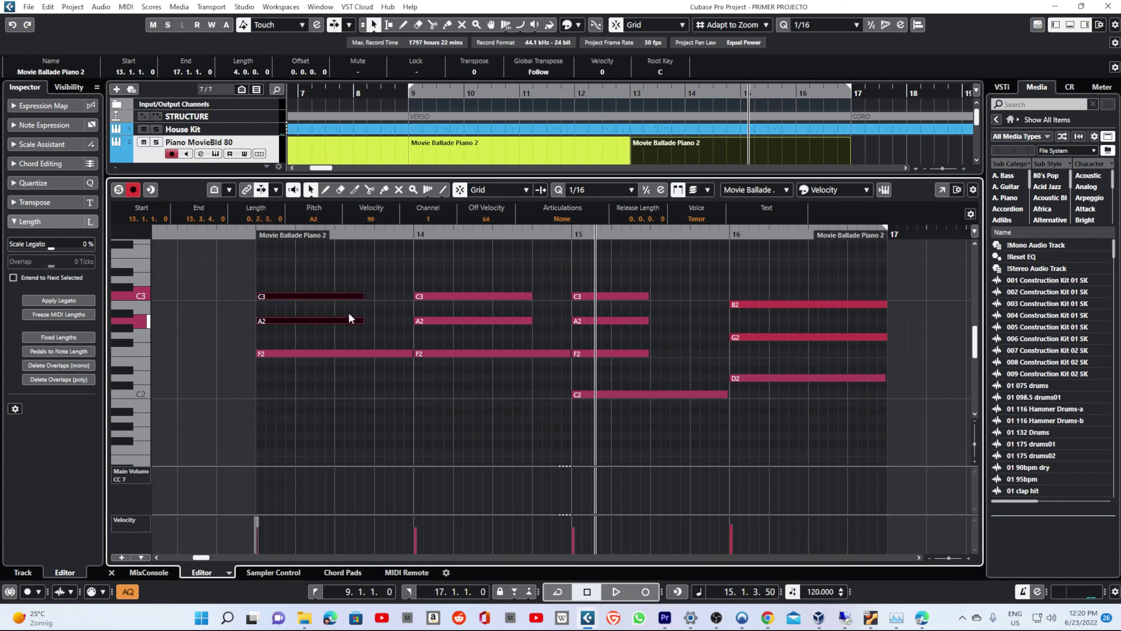
click(217, 236)
key(space)
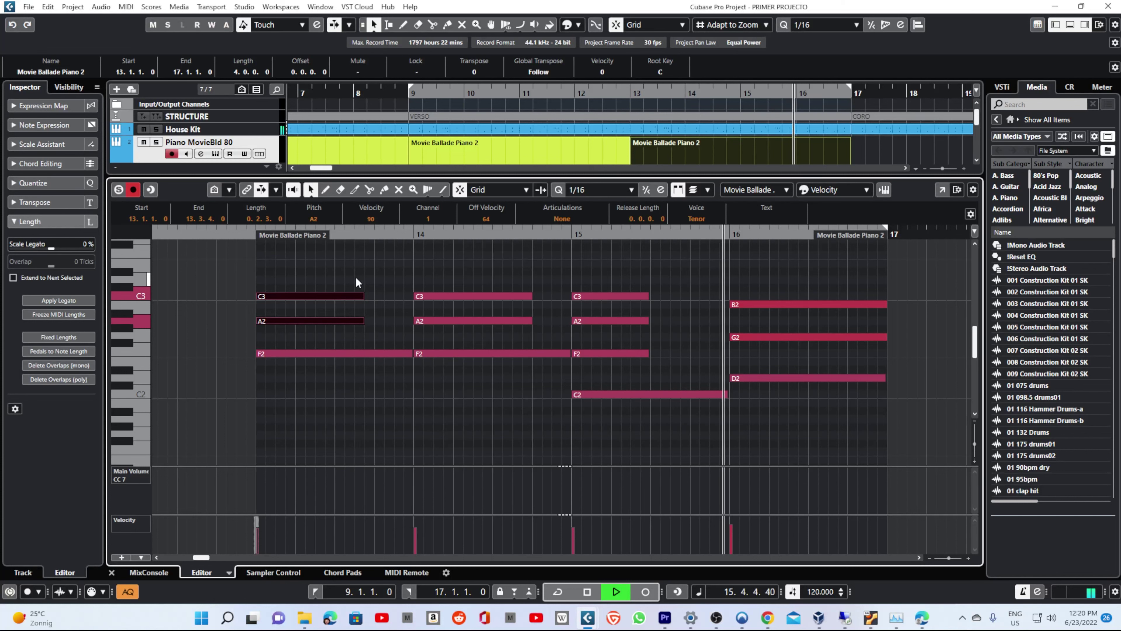
click(625, 290)
key(space)
Extend the C3, A2 and F2 notes of bar 15 to 15.4.3 and close the Key Editor while playing the result
drag(632, 277, 709, 359)
key(space)
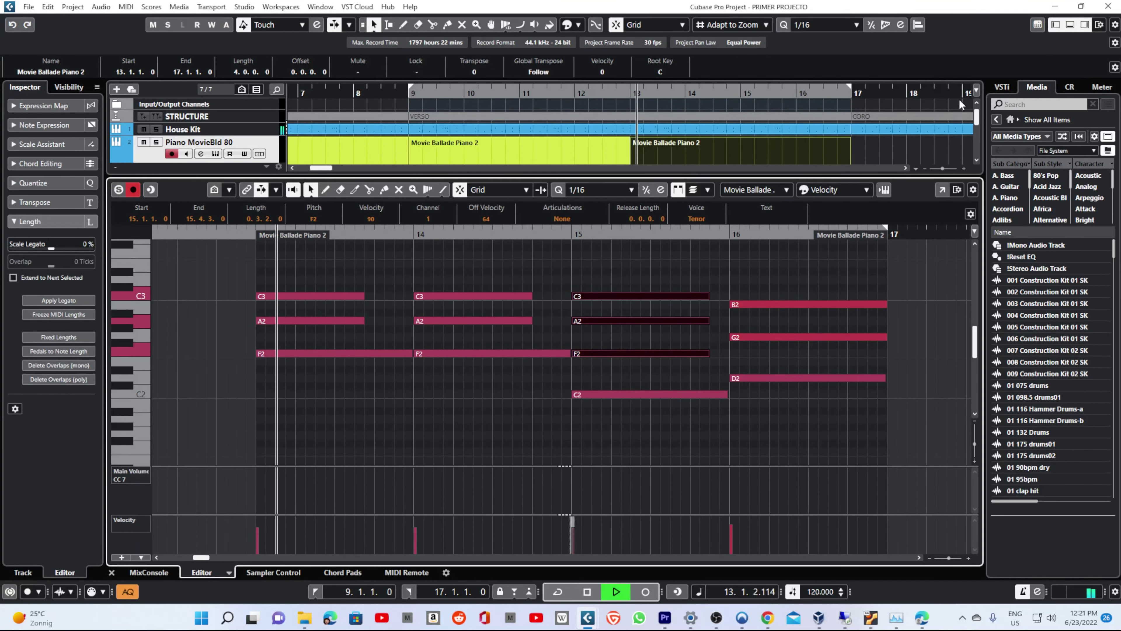
click(1069, 25)
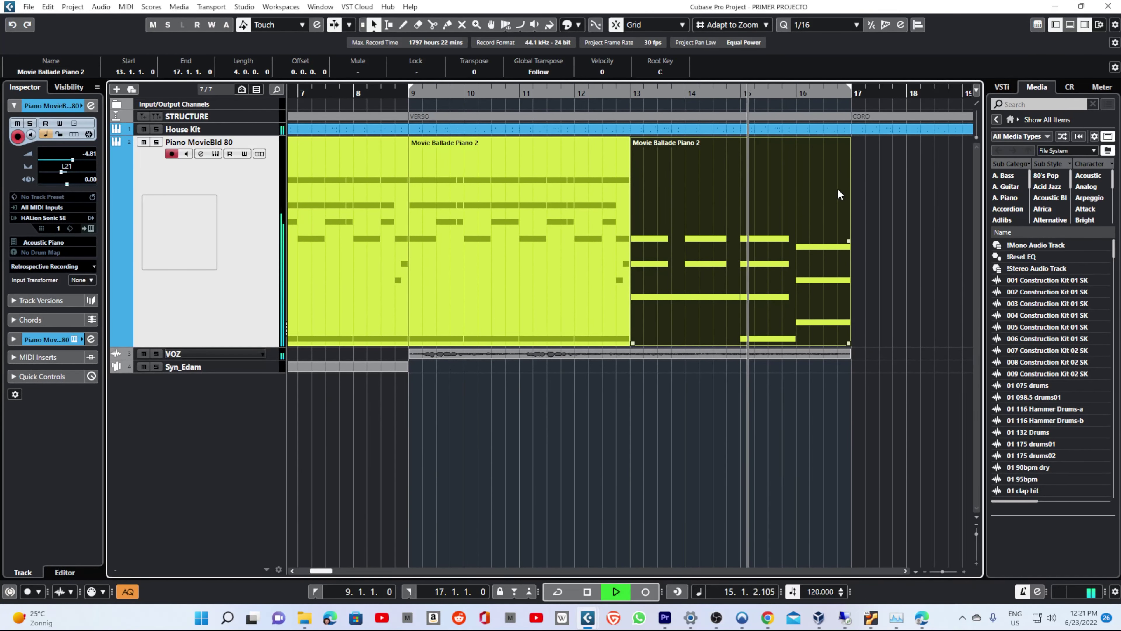
Reopen the second verse piano part in the Key Editor and play it back from just before bar 13
key(space)
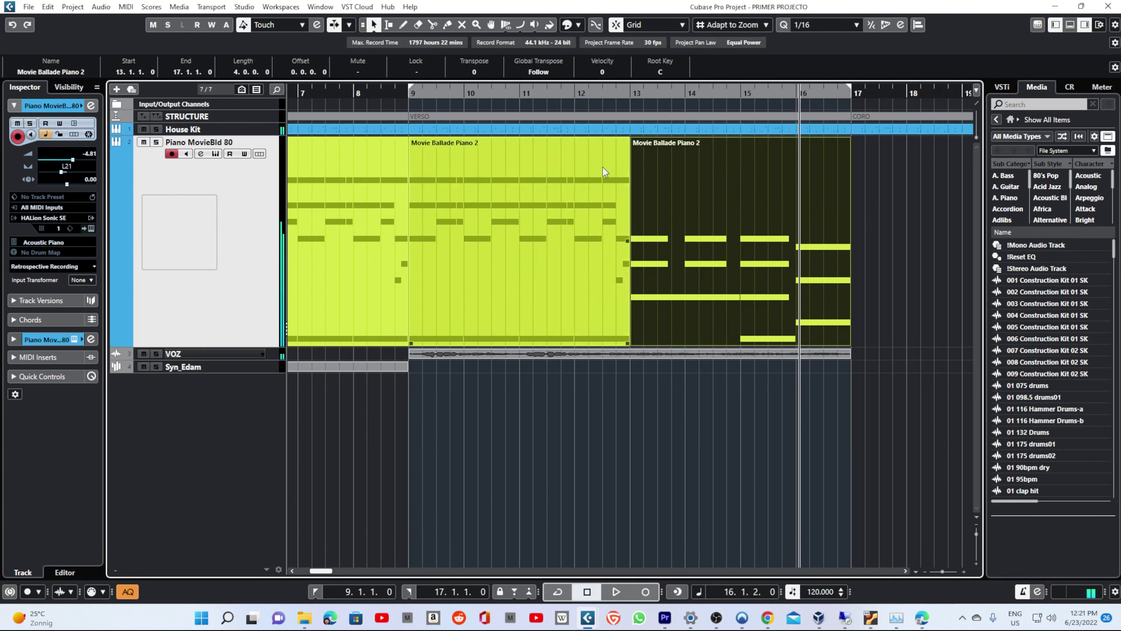
double_click(675, 177)
click(175, 235)
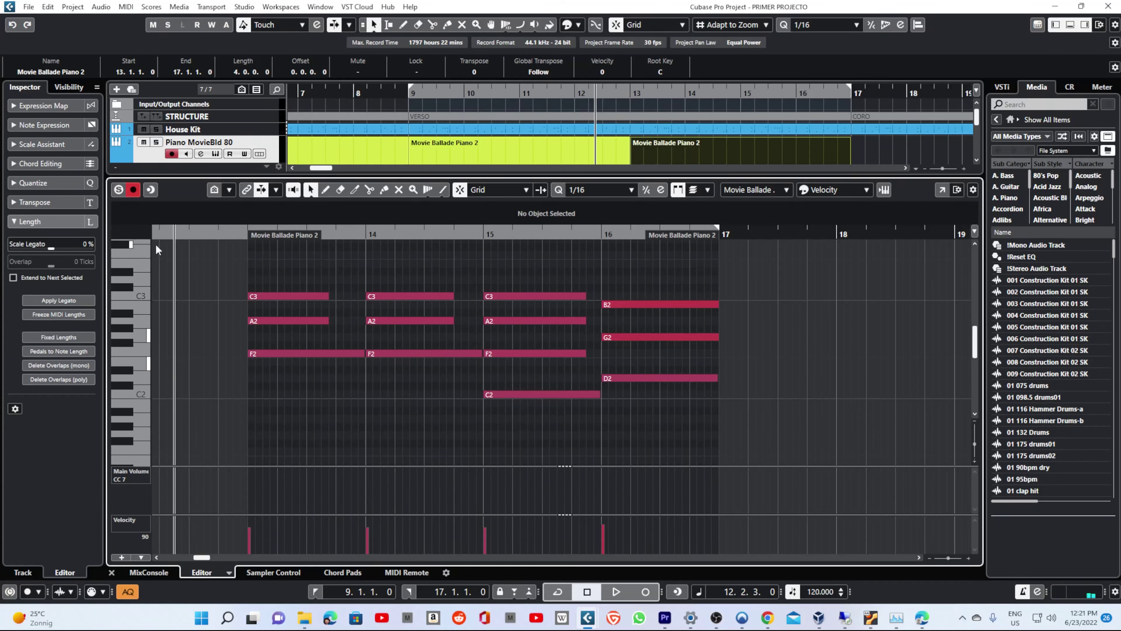
drag(215, 232, 217, 239)
key(space)
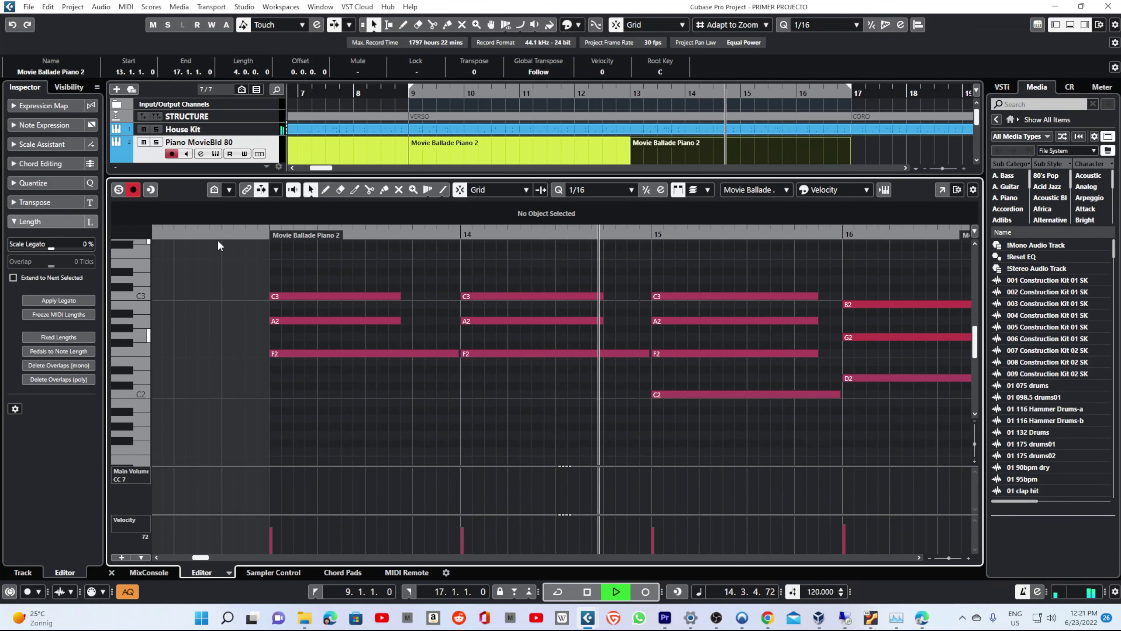
key(space)
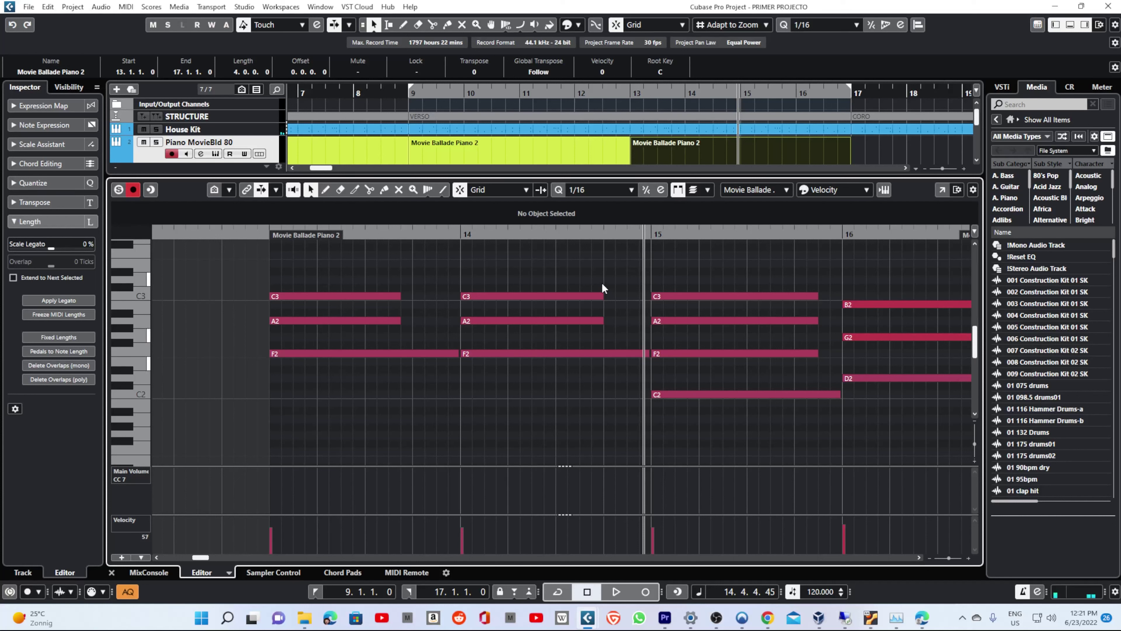
Add one-beat G2 and E2 notes at 14.4.1 and shorten bar 14's F2 note to end there
drag(607, 337, 644, 339)
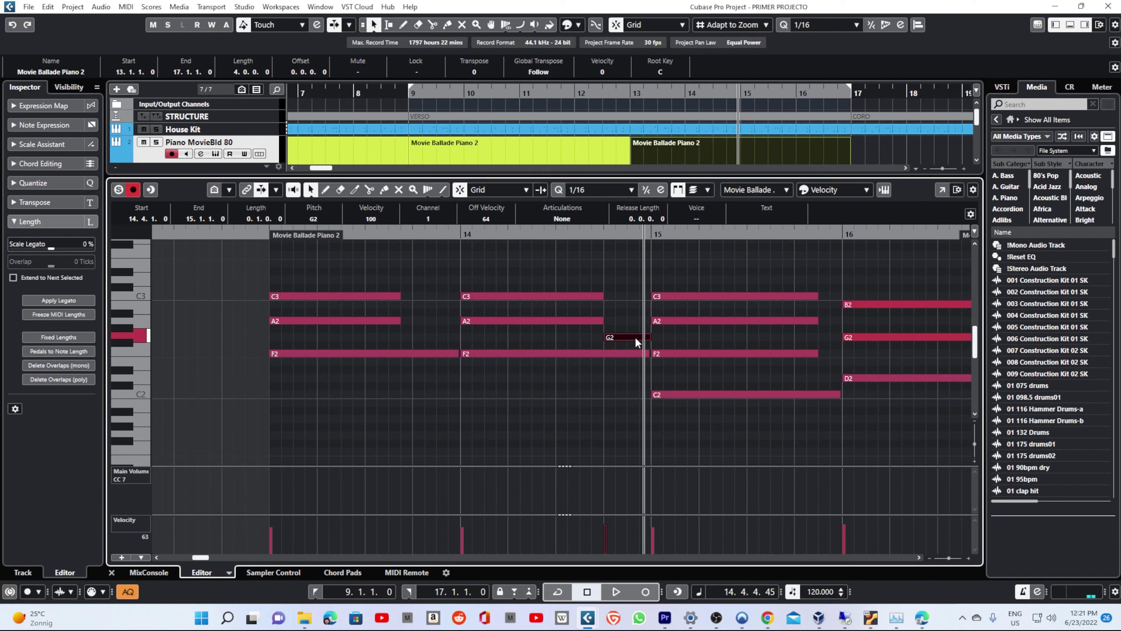
click(625, 354)
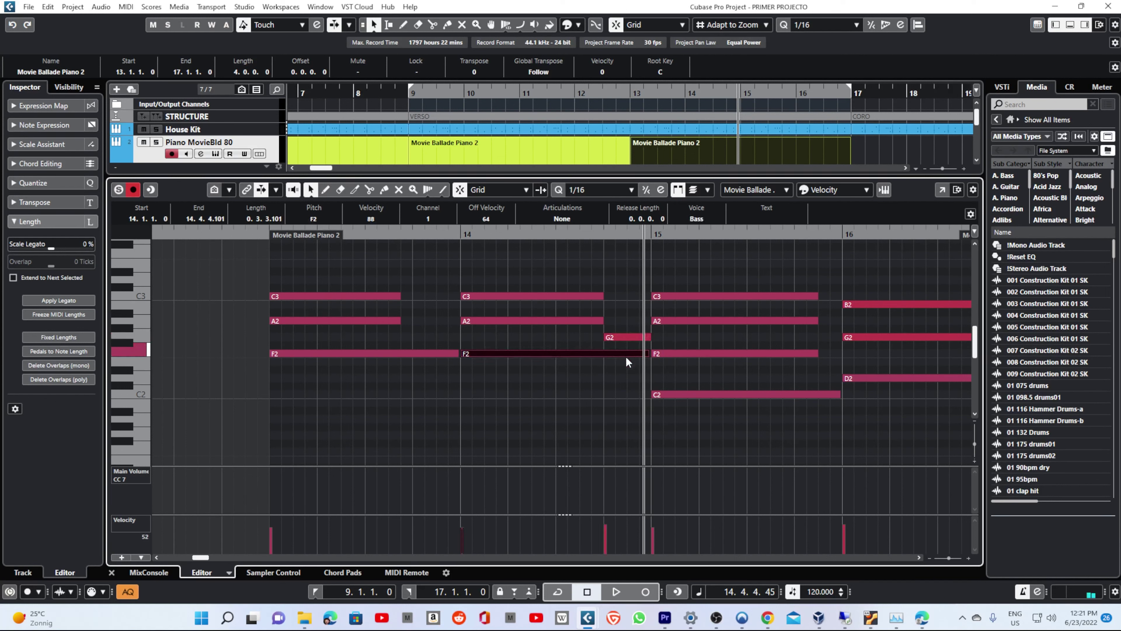
click(607, 369)
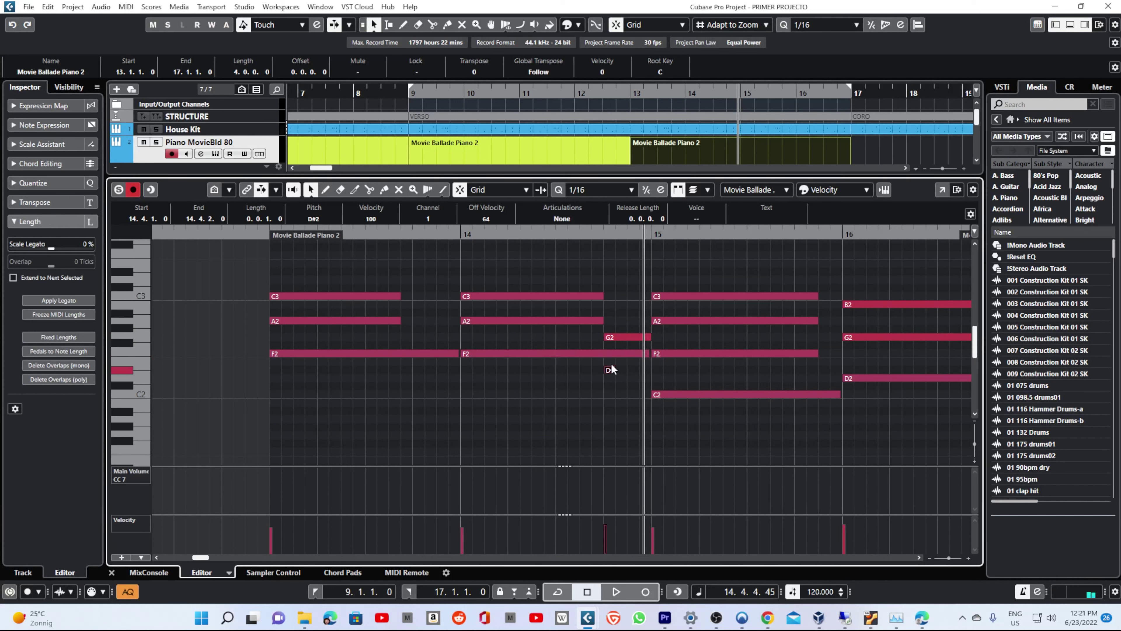
mouse_move(610, 371)
mouse_down()
mouse_move(650, 361)
mouse_move(604, 353)
mouse_up()
click(640, 352)
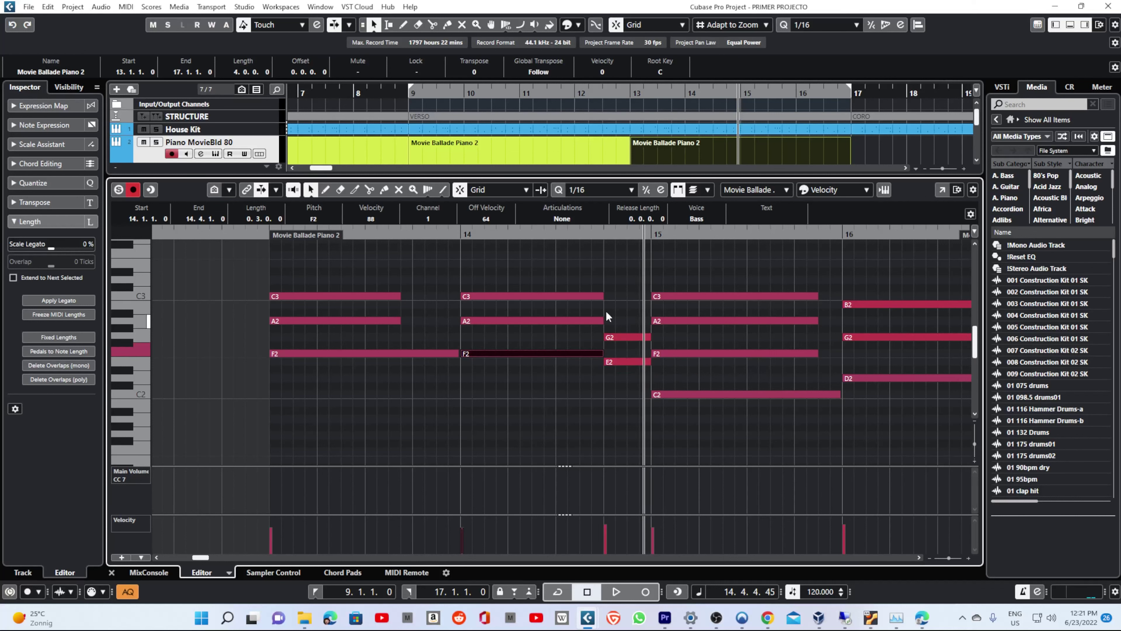
Play back the end of bar 14 starting from 13.3.4
click(401, 234)
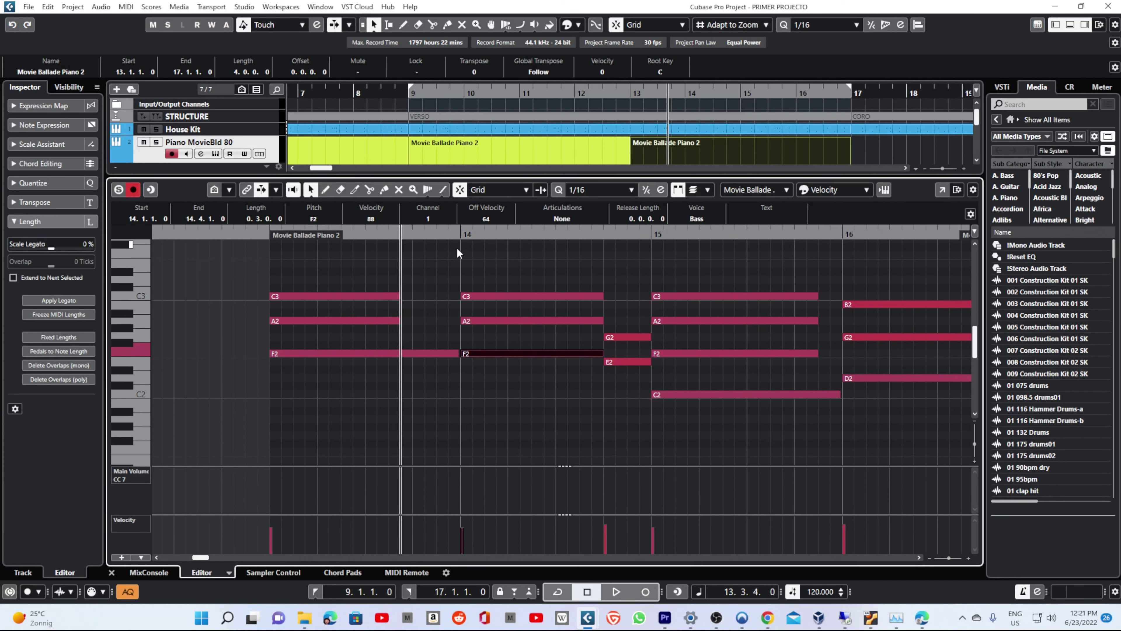
key(space)
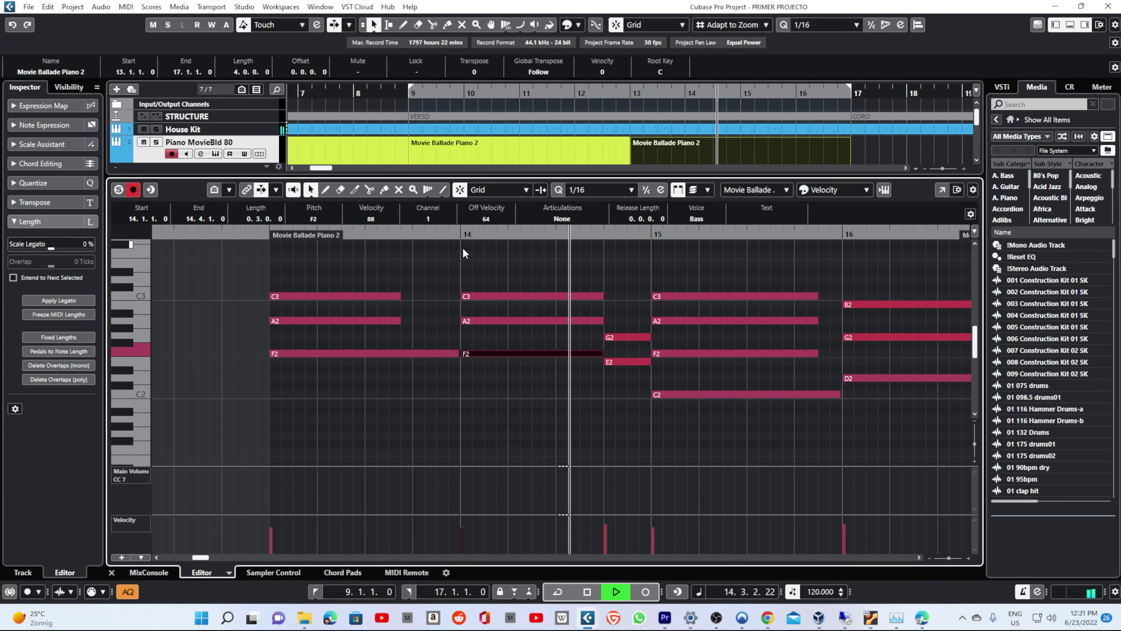
key(space)
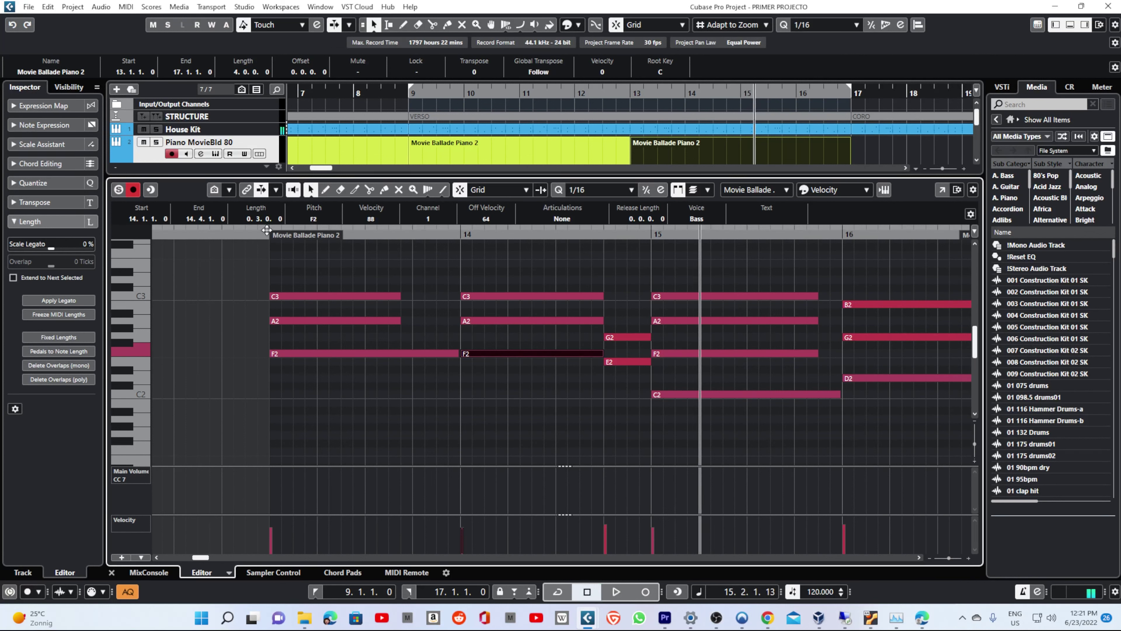
Add a one-beat C3 note at 14.4.1 above the G2 and E2, and play back from 12.4.3
click(246, 233)
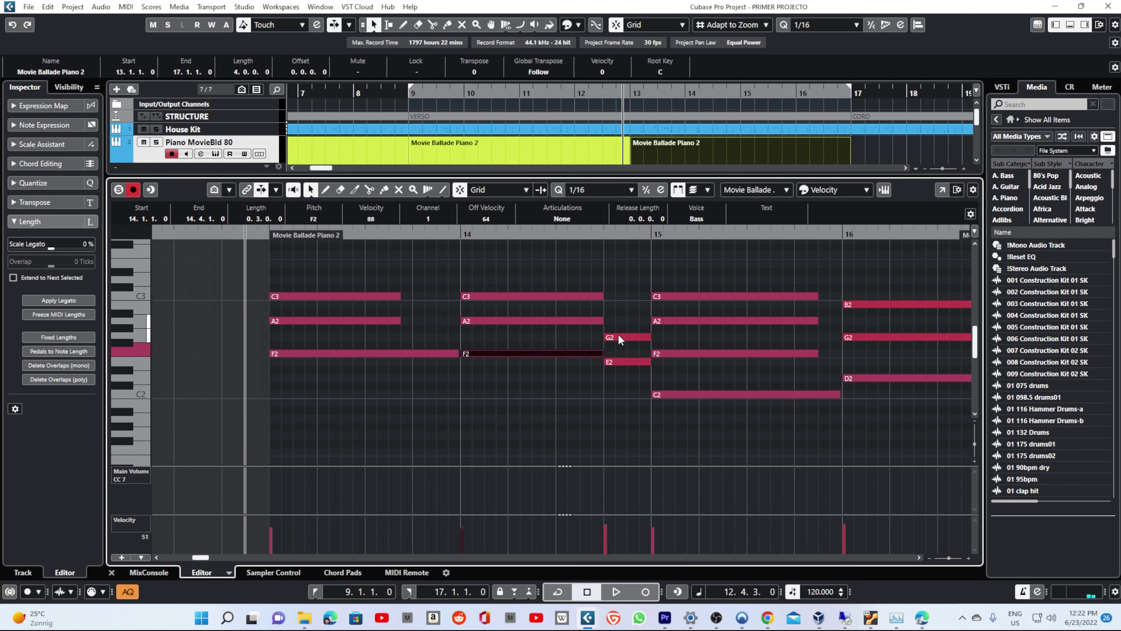
alt+click(607, 304)
drag(611, 305, 650, 295)
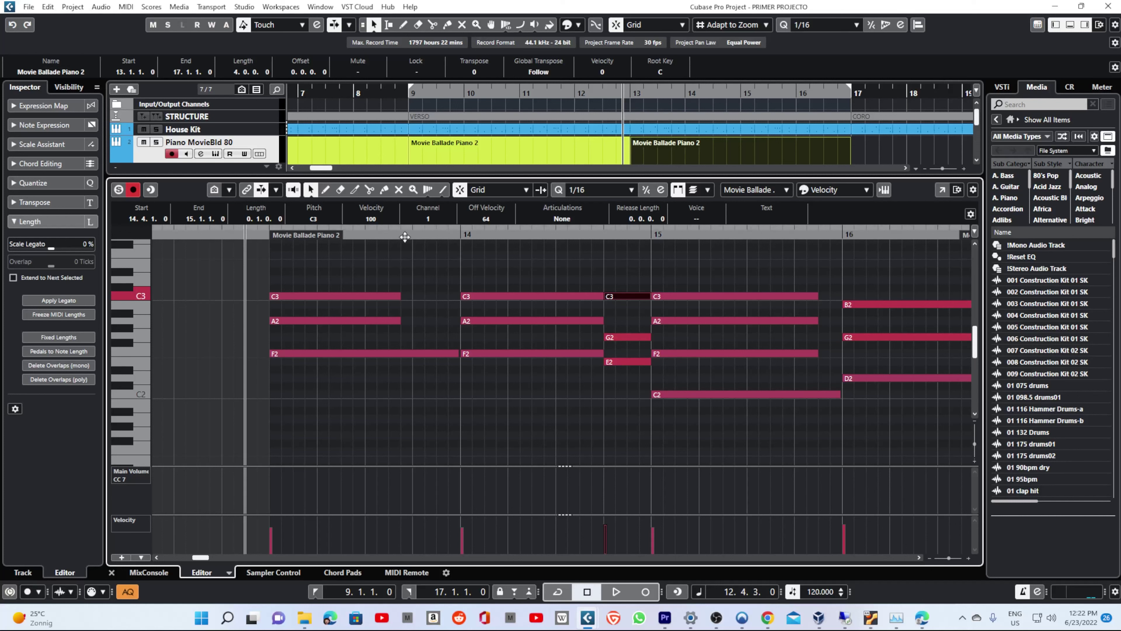
key(space)
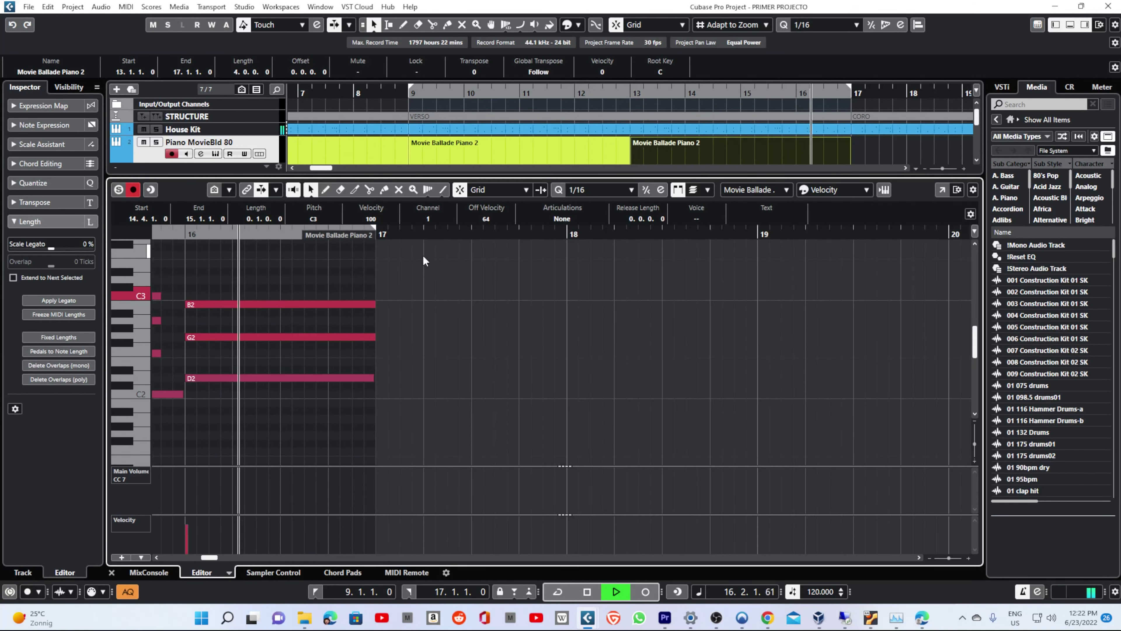
key(space)
Shorten bar 15's C3, A2 and F2 notes to end at 15.4.1 and copy the 14.4.1 chord to that position
drag(166, 234, 155, 236)
drag(320, 261, 335, 353)
click(189, 226)
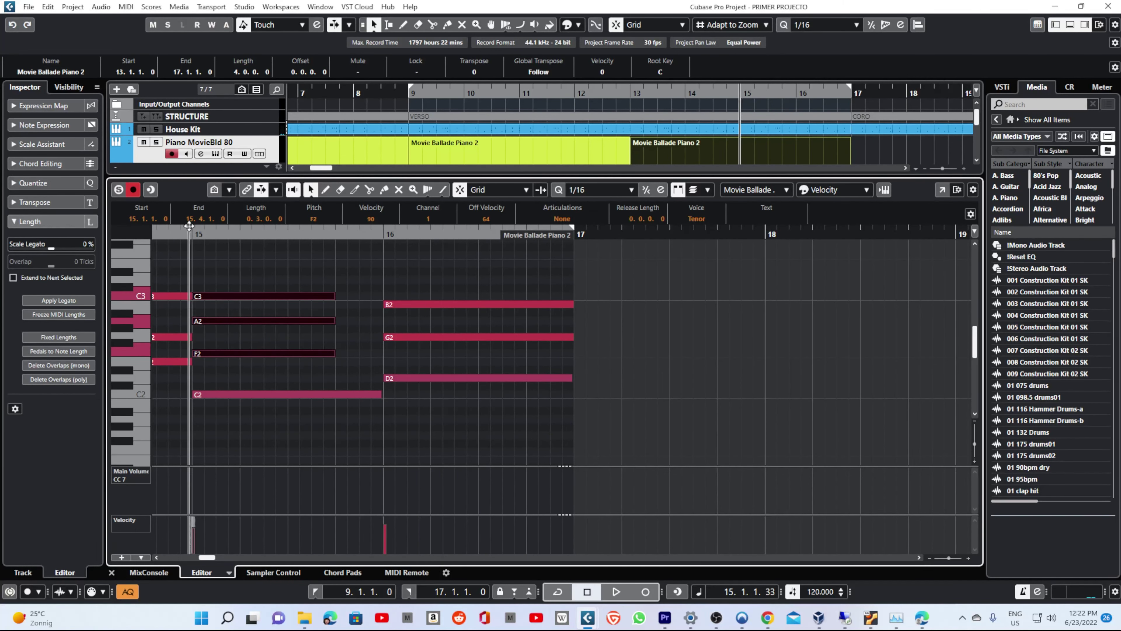
key(space)
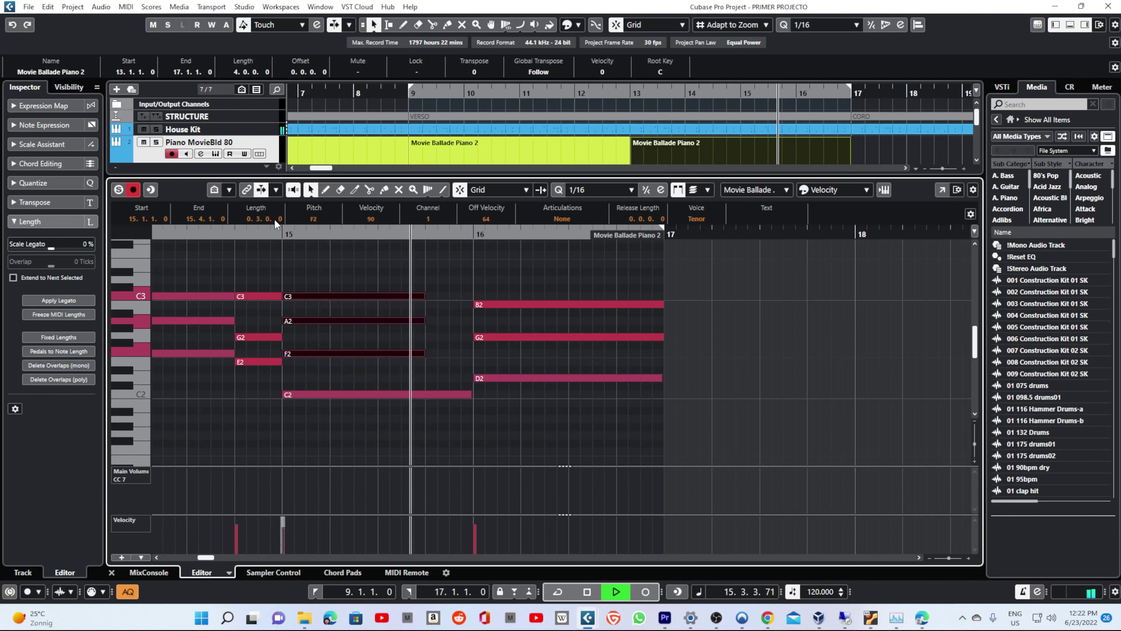
key(space)
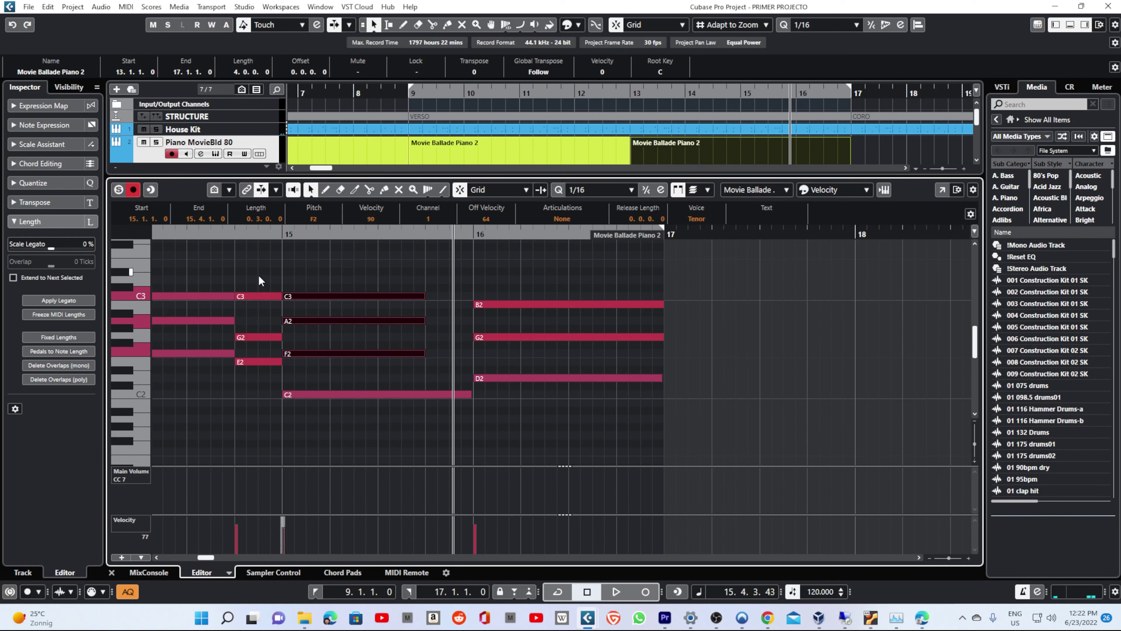
drag(258, 274, 248, 360)
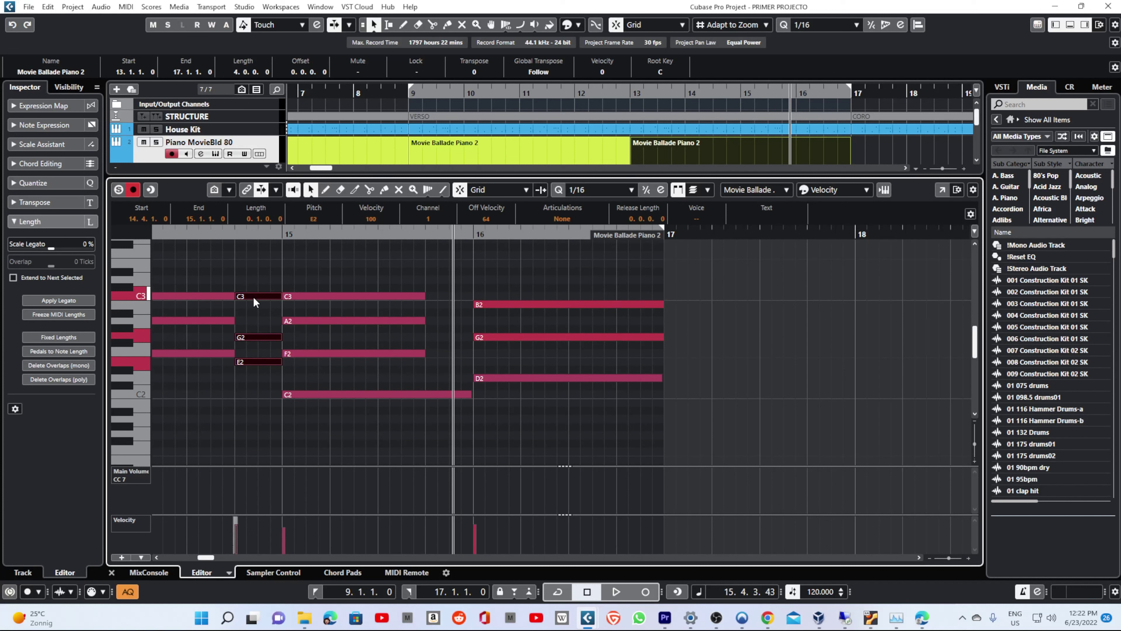
drag(255, 302, 451, 299)
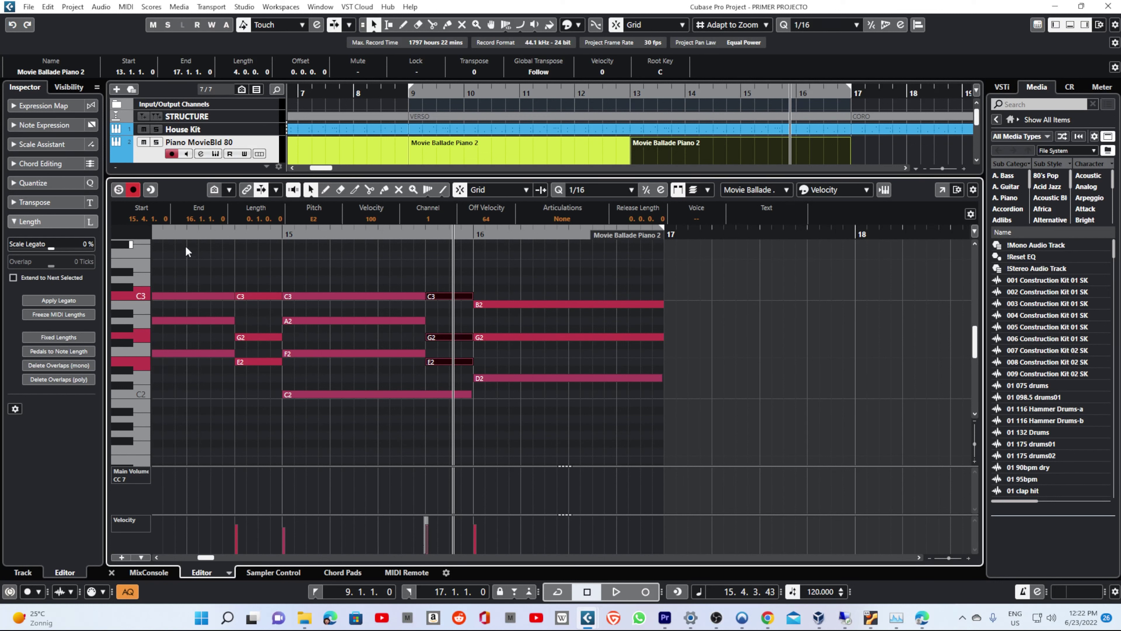
Move the one-beat chord from 14.4.1 to 17.1.2 as D3, A2 and F#2, enlarging the part to hold it
drag(250, 274, 248, 389)
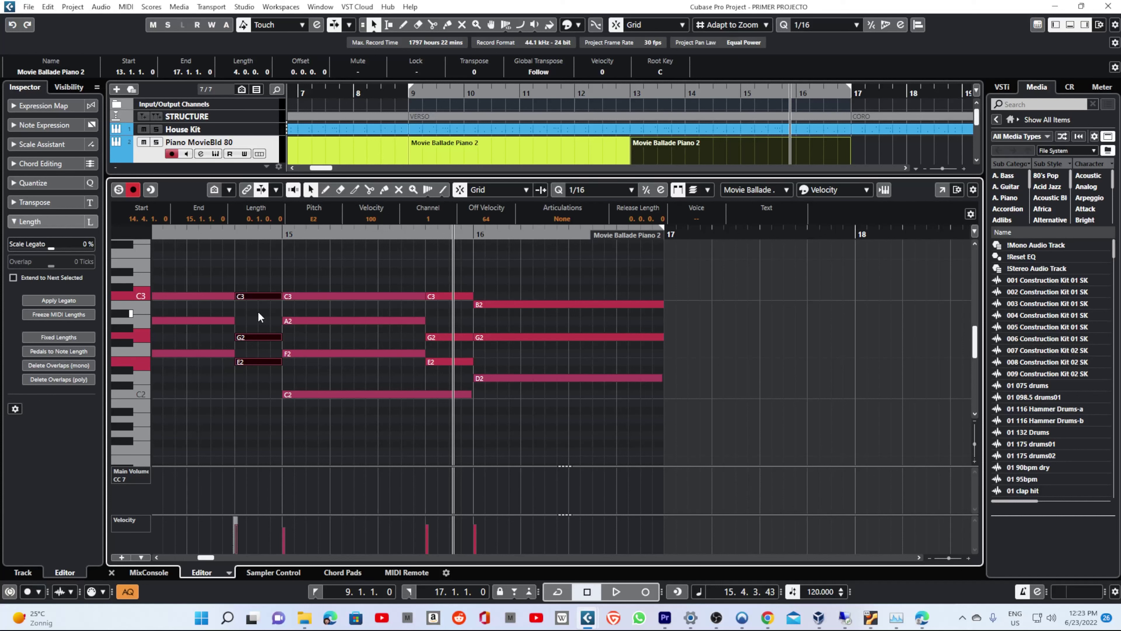
key(alt)
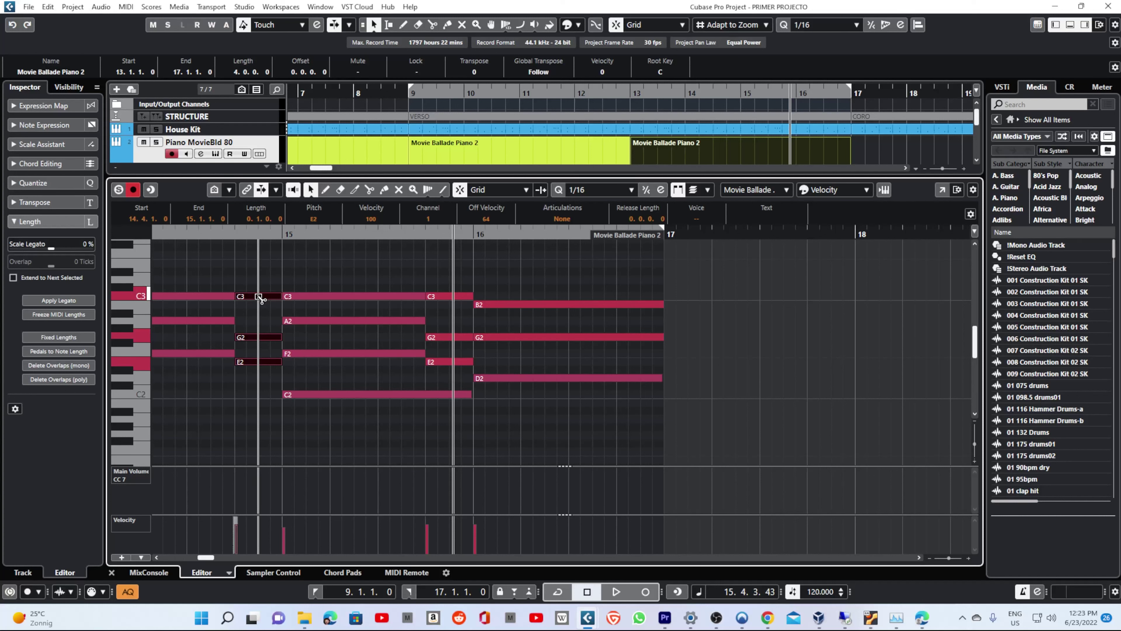
drag(259, 297, 703, 280)
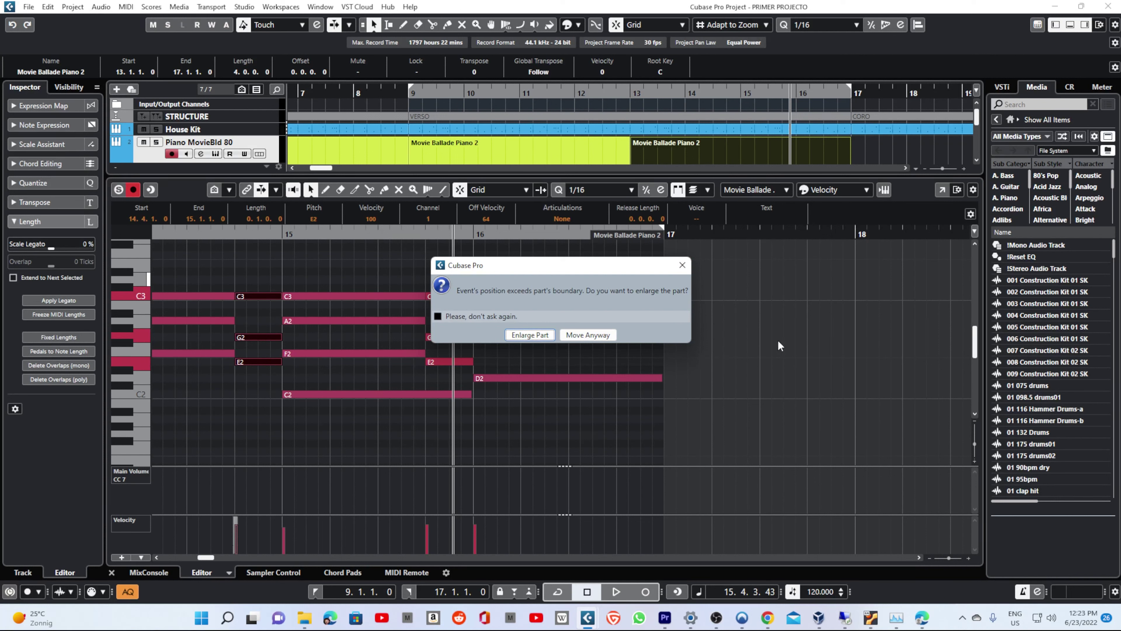
click(529, 338)
Delete the D3, A2 and F#2 chord in bar 17 and trim the part to end at 17.1.1
click(701, 256)
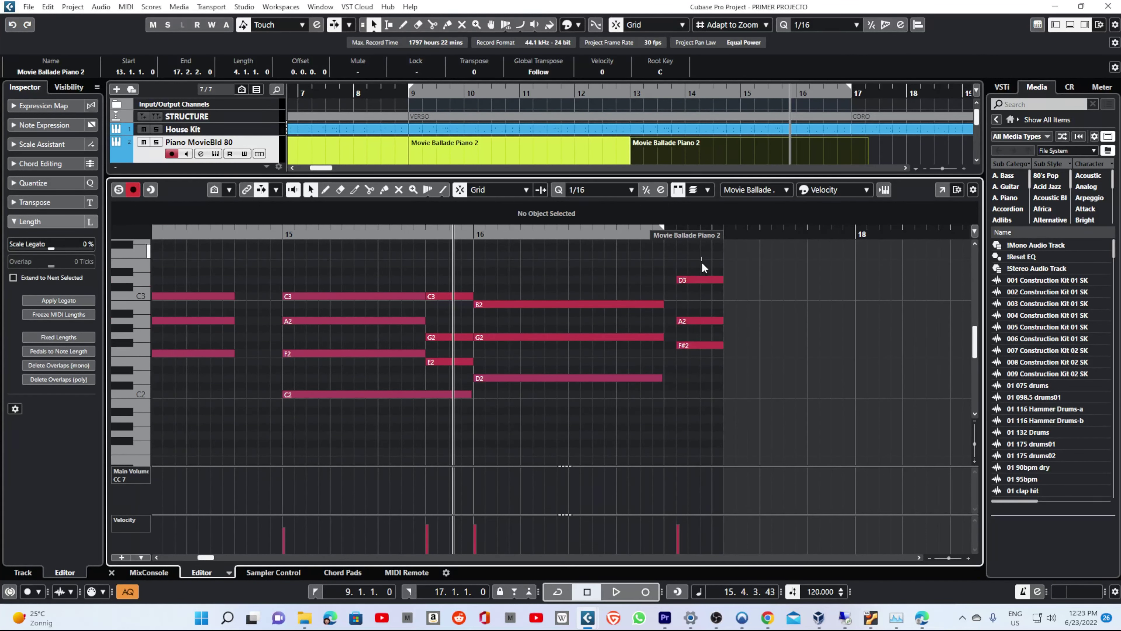
drag(705, 349, 705, 349)
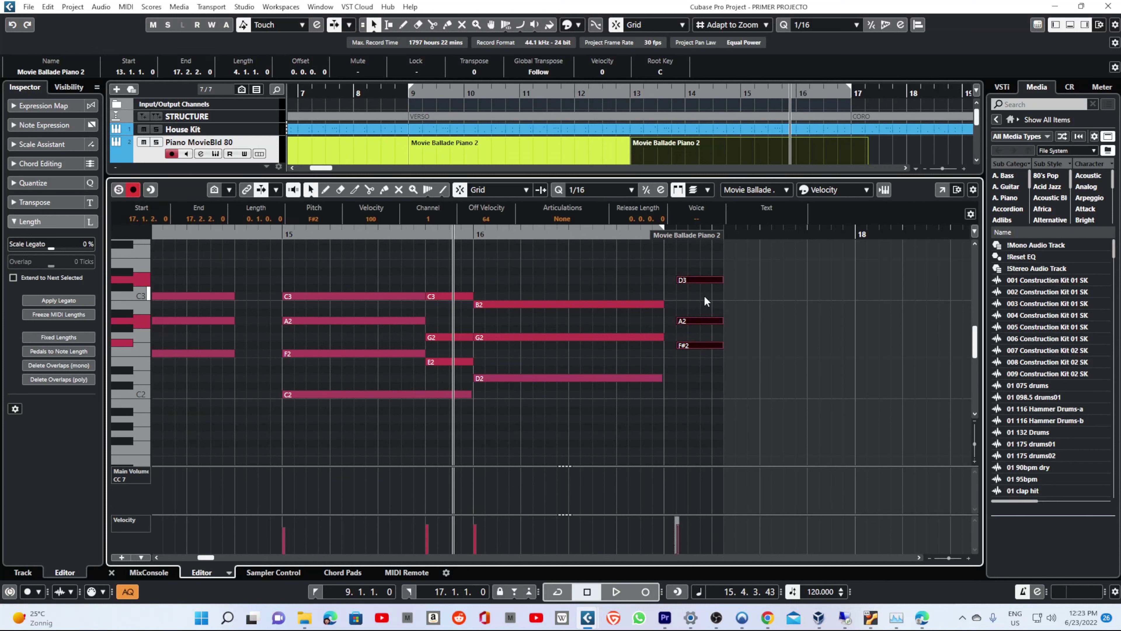
key(Delete)
drag(698, 245, 642, 249)
Play back from just before bar 13, and undo the part trimming and the chord deletion
scroll(671, 250, down, 3)
click(185, 236)
key(space)
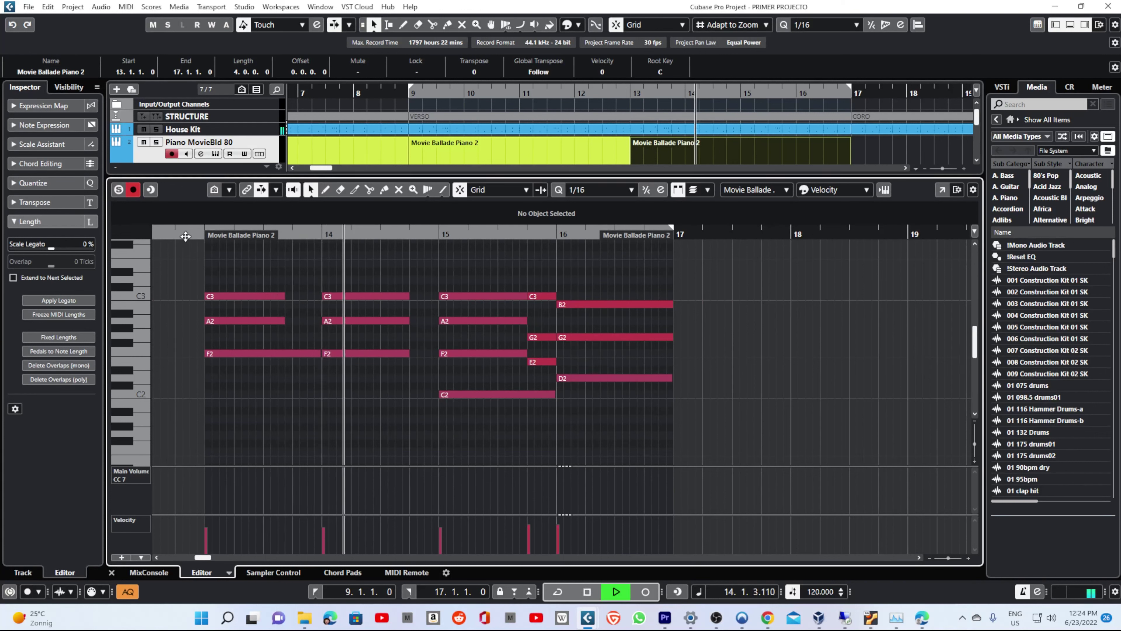
key(space)
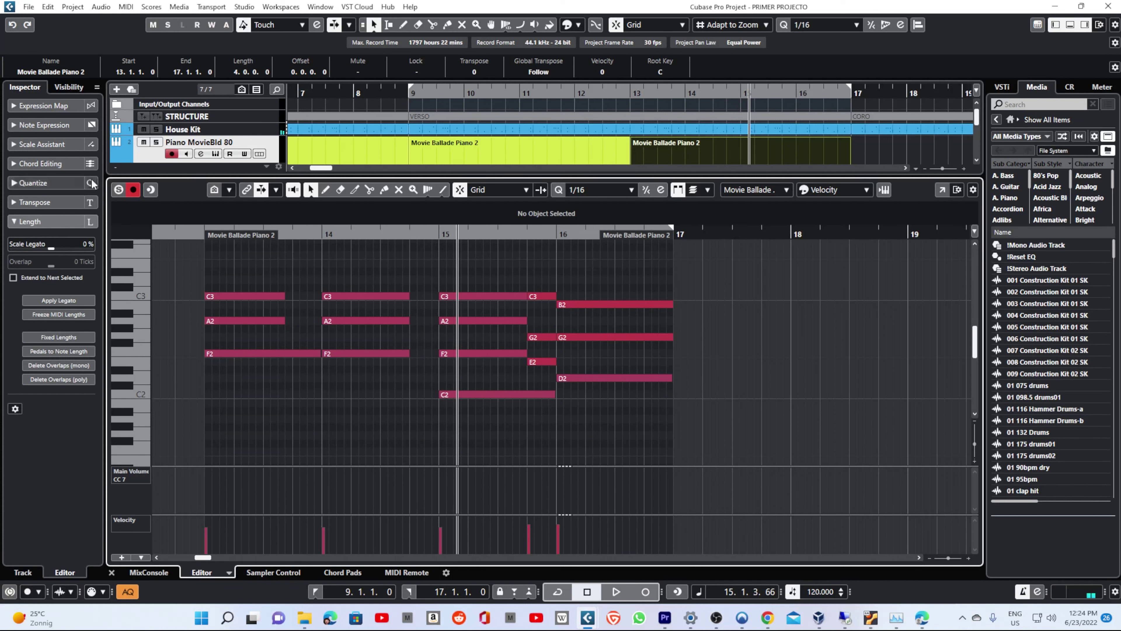
click(13, 25)
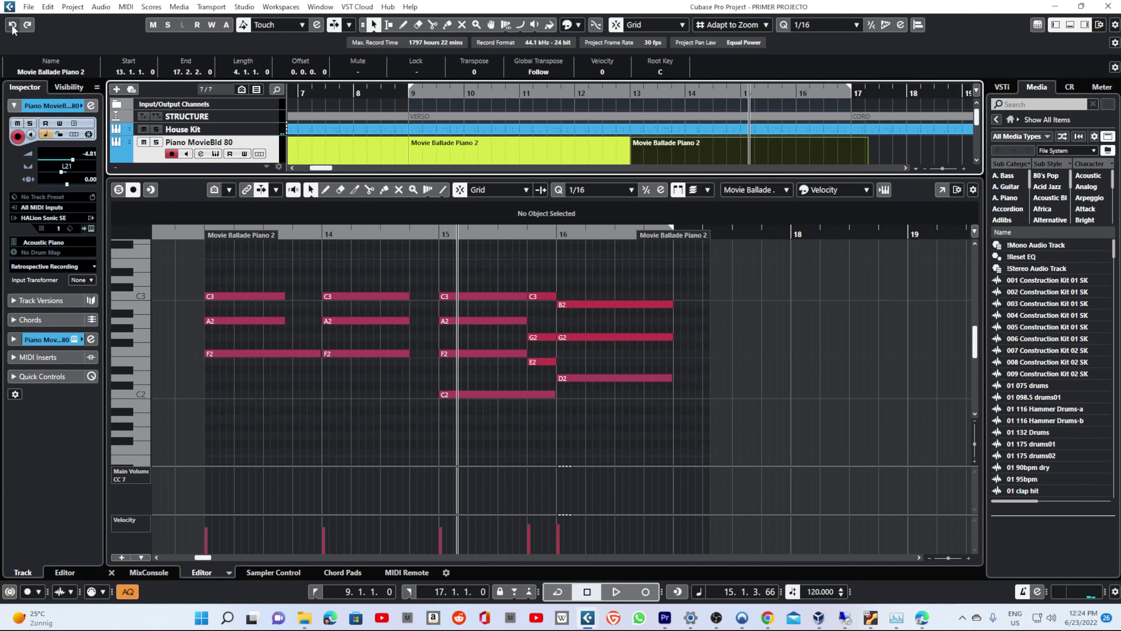
click(13, 25)
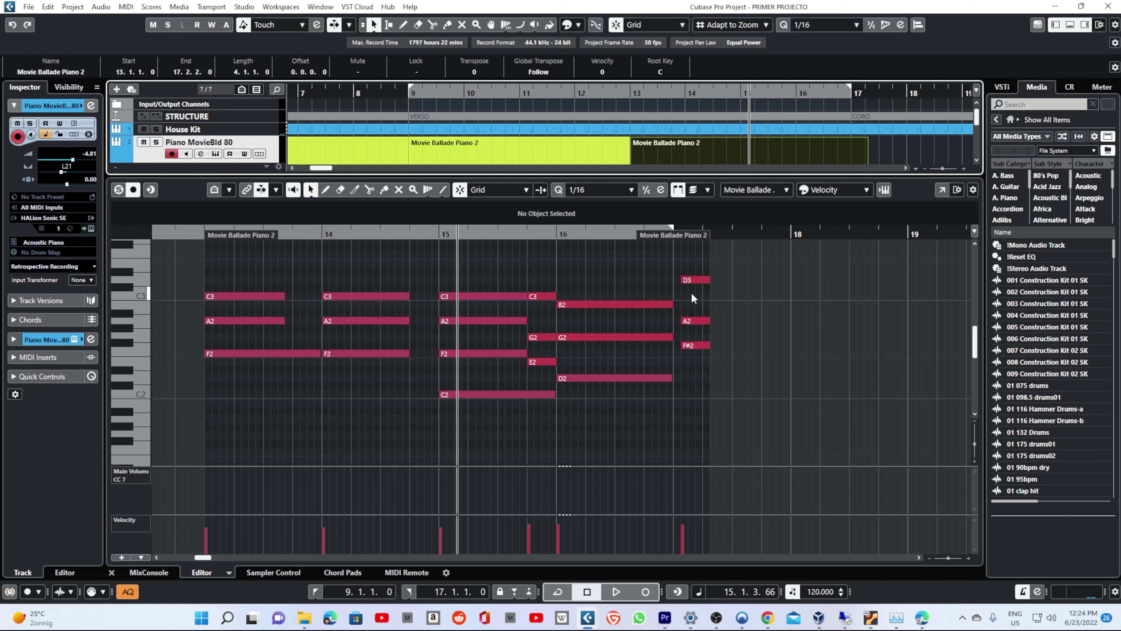
Move the bar 17 chord back to 14.4.1 and transpose it to C3, G2 and E2, checking it in playback
drag(699, 263, 426, 334)
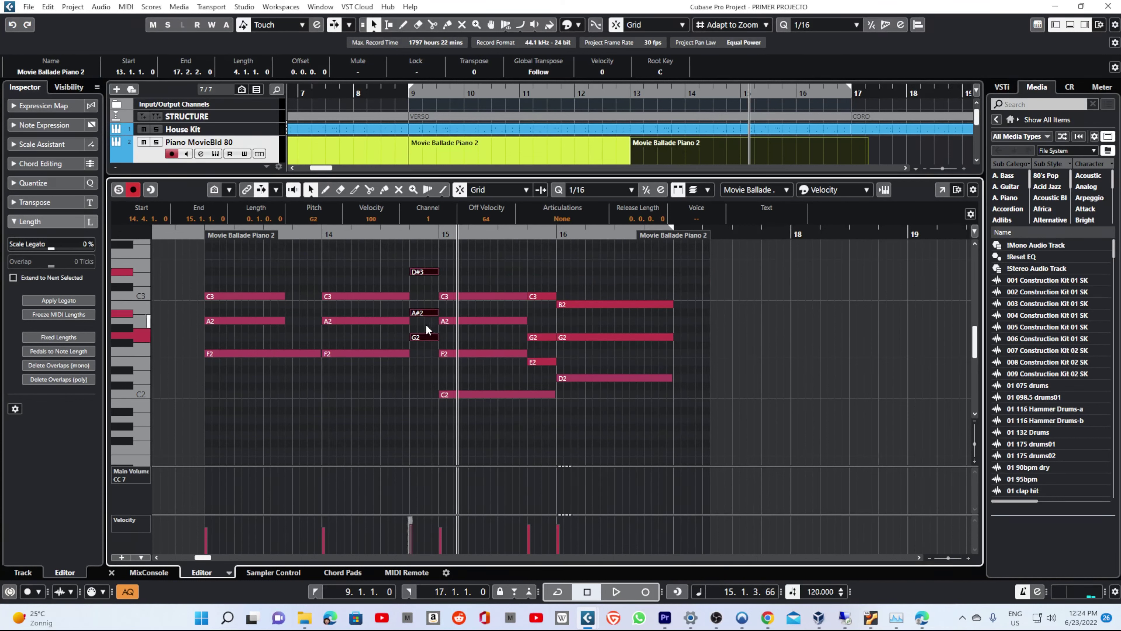
key(space)
click(311, 234)
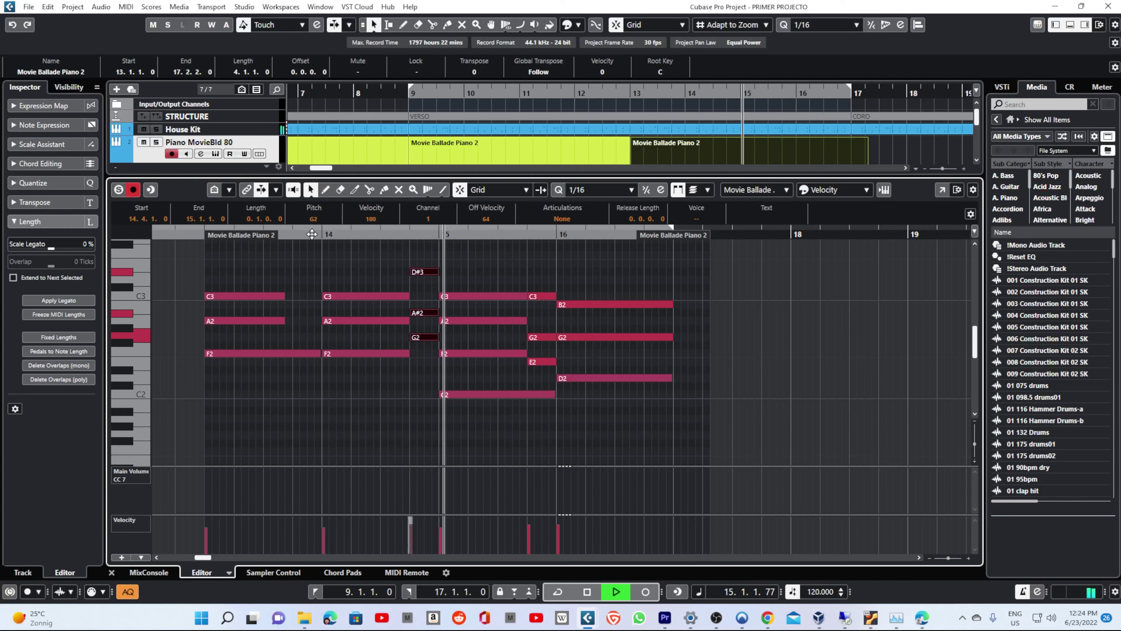
key(space)
drag(421, 342, 425, 355)
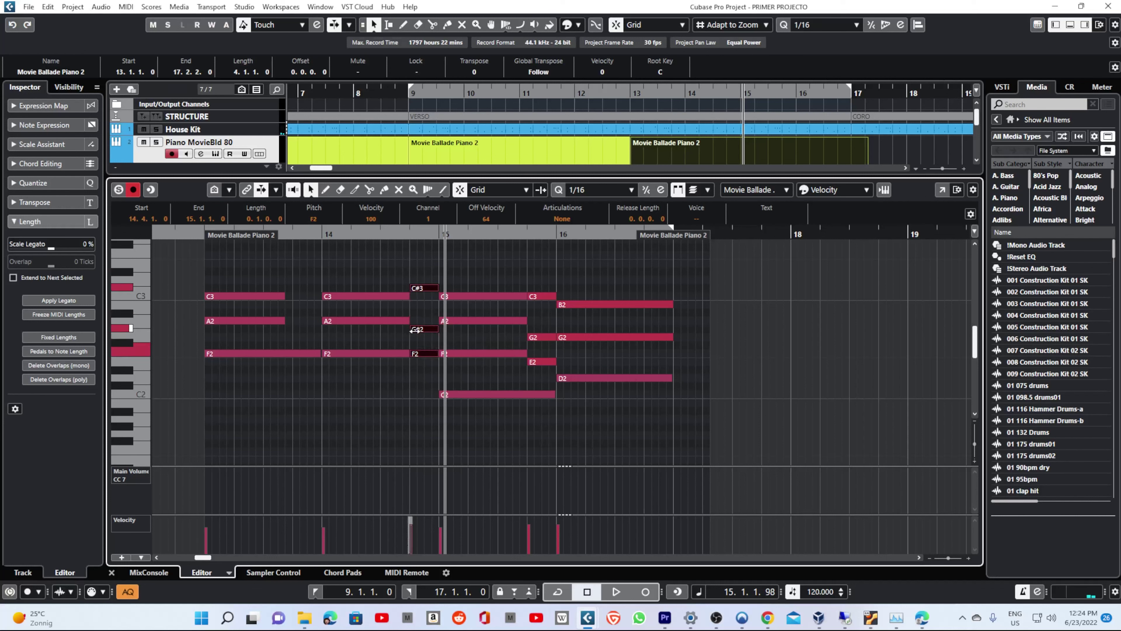
click(418, 331)
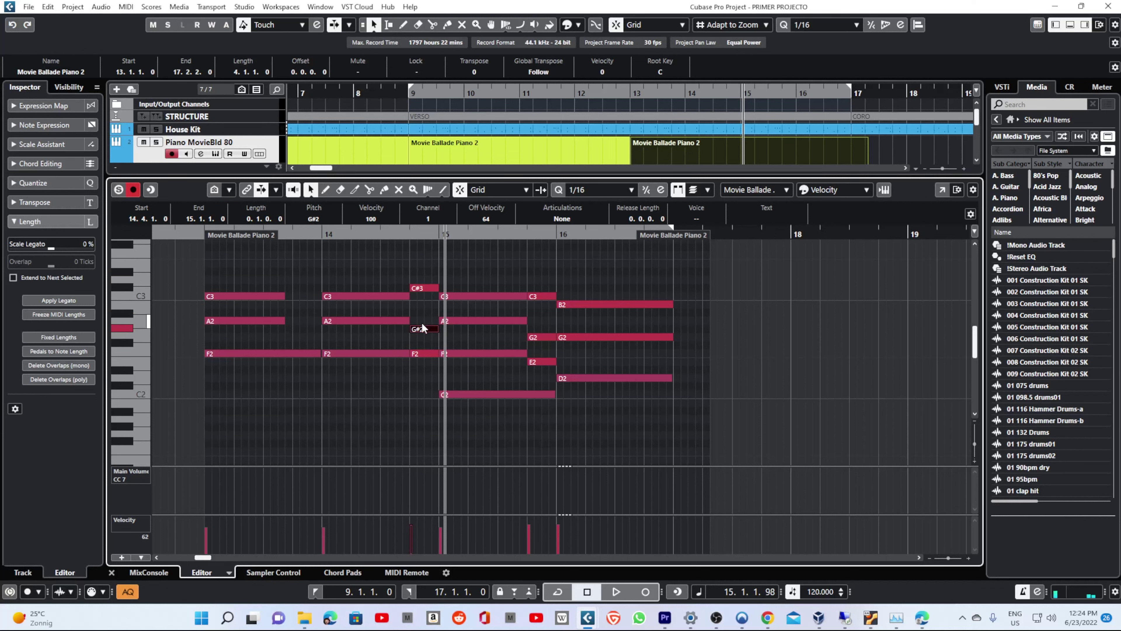
drag(421, 271, 421, 363)
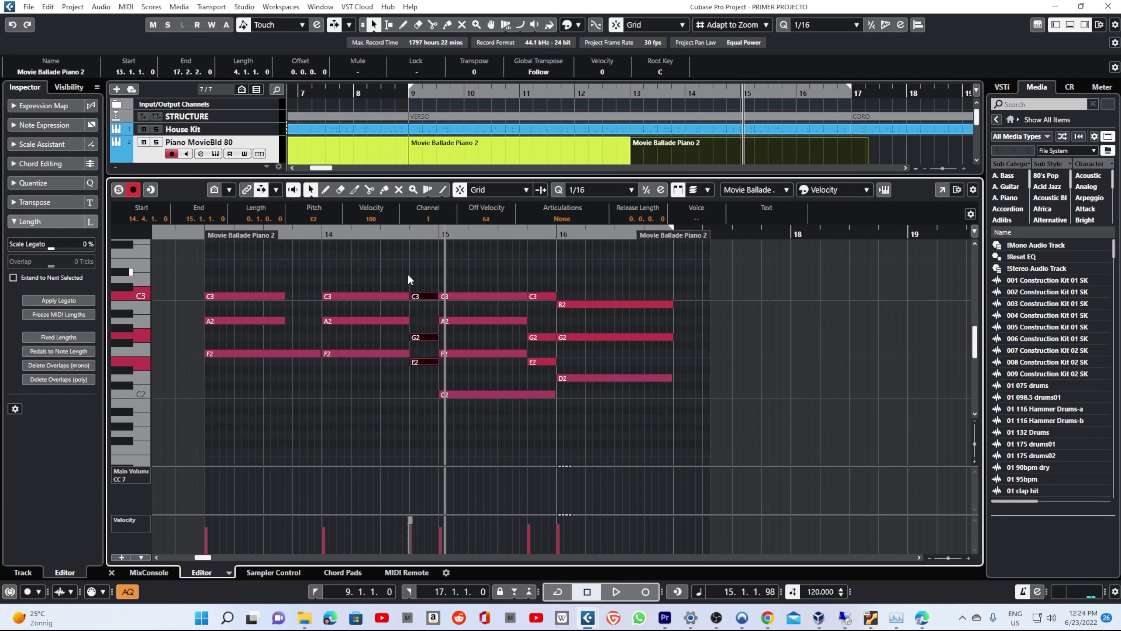
Play back the corrected chords from late bar 13, and again from 12.4.4 through the end of bar 16
click(299, 235)
key(space)
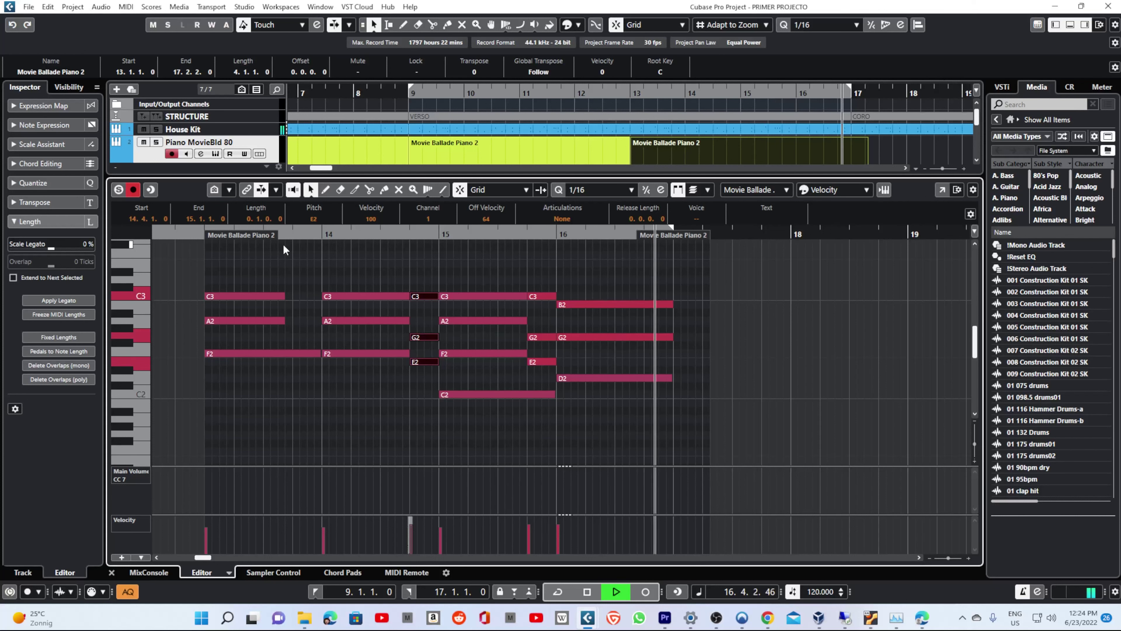
key(space)
click(193, 234)
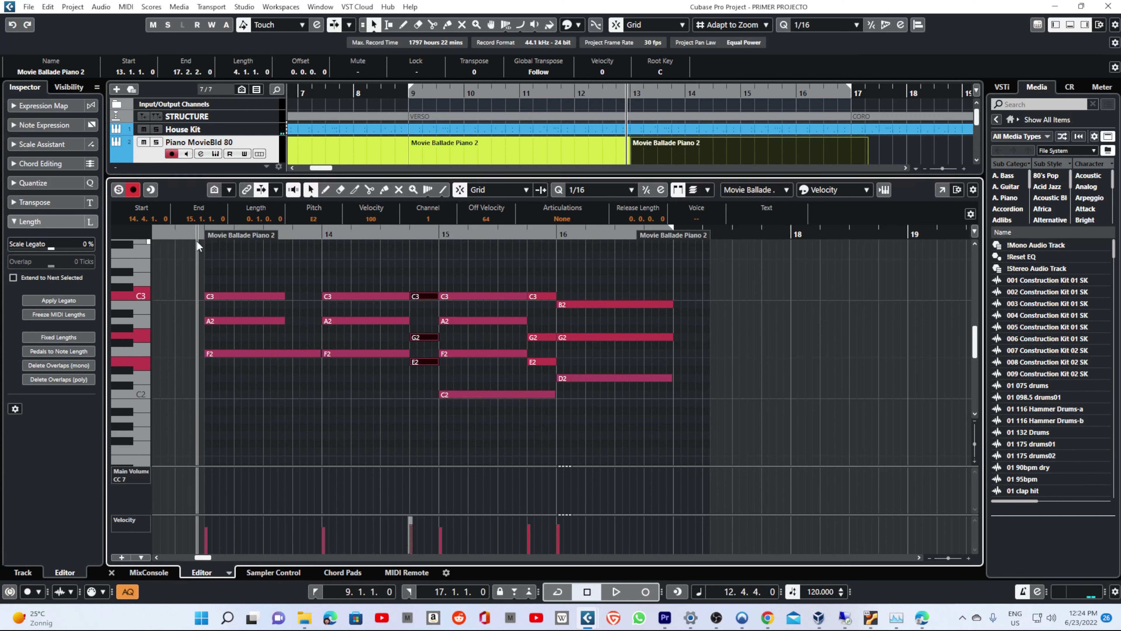
key(space)
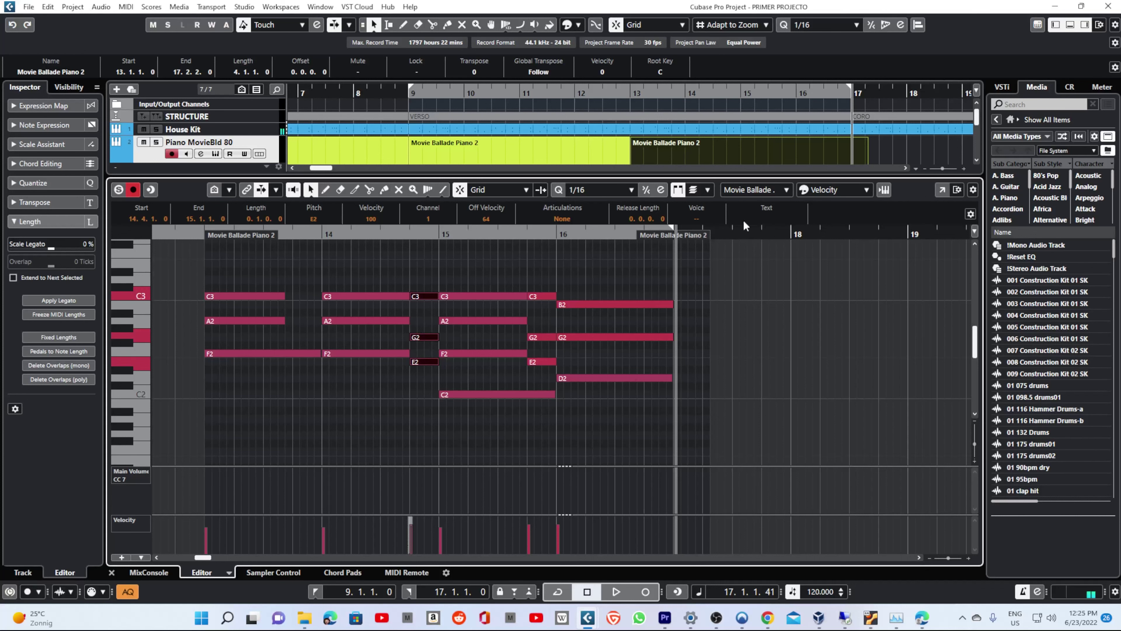
Trim the piano part to end at 17.1.1 and return to the full arrangement with the playhead at 8.3.1
drag(690, 239, 656, 239)
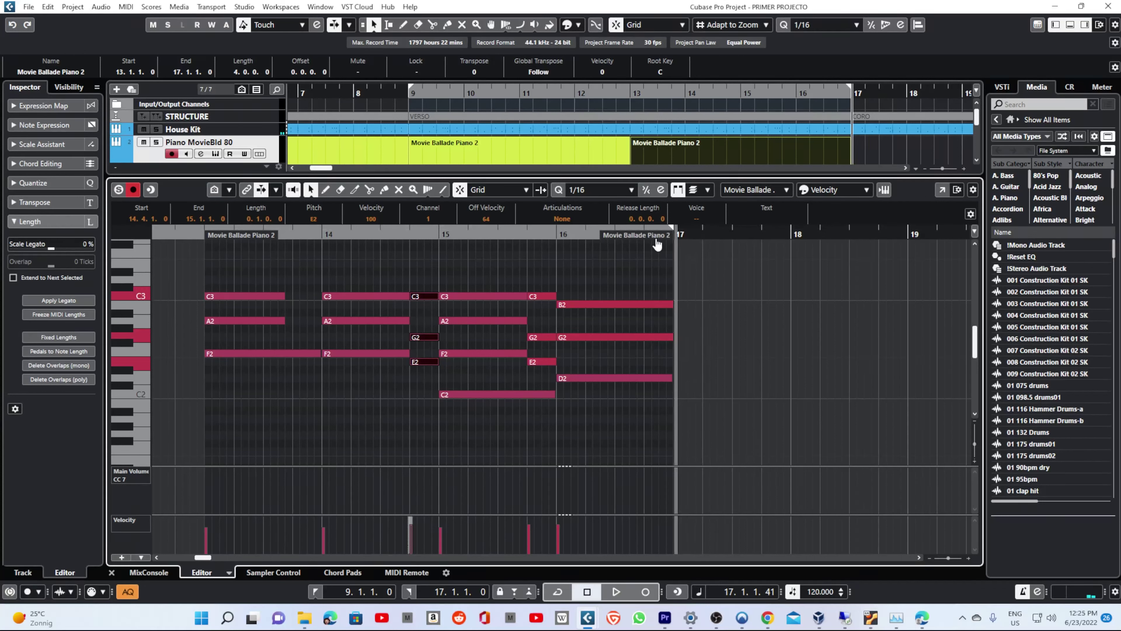
click(570, 229)
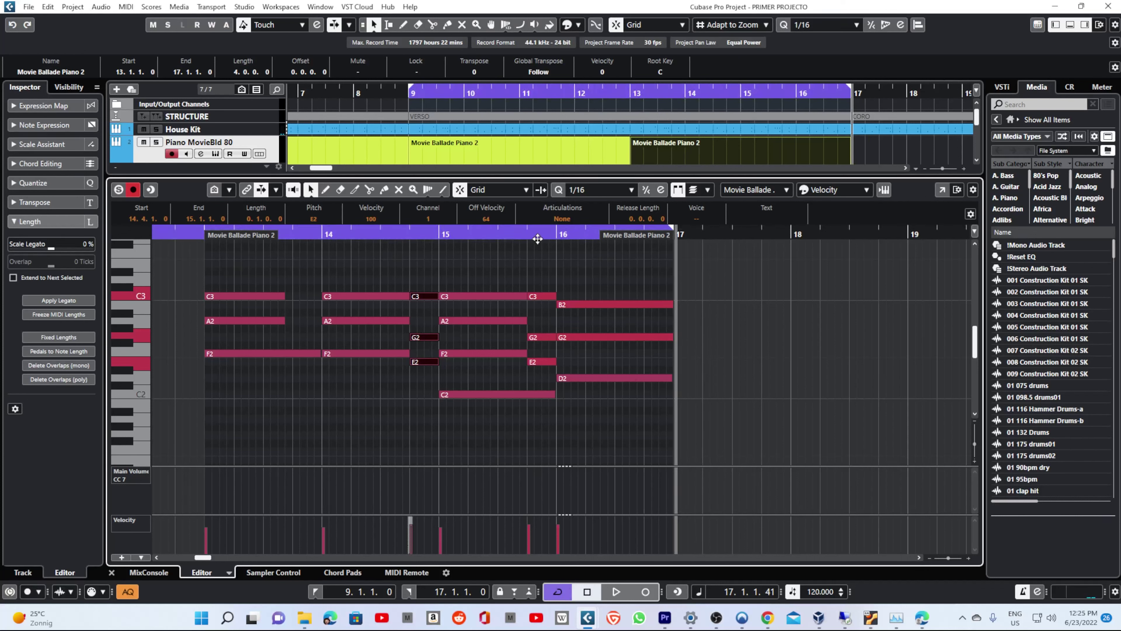
click(540, 229)
click(542, 230)
click(111, 572)
click(382, 95)
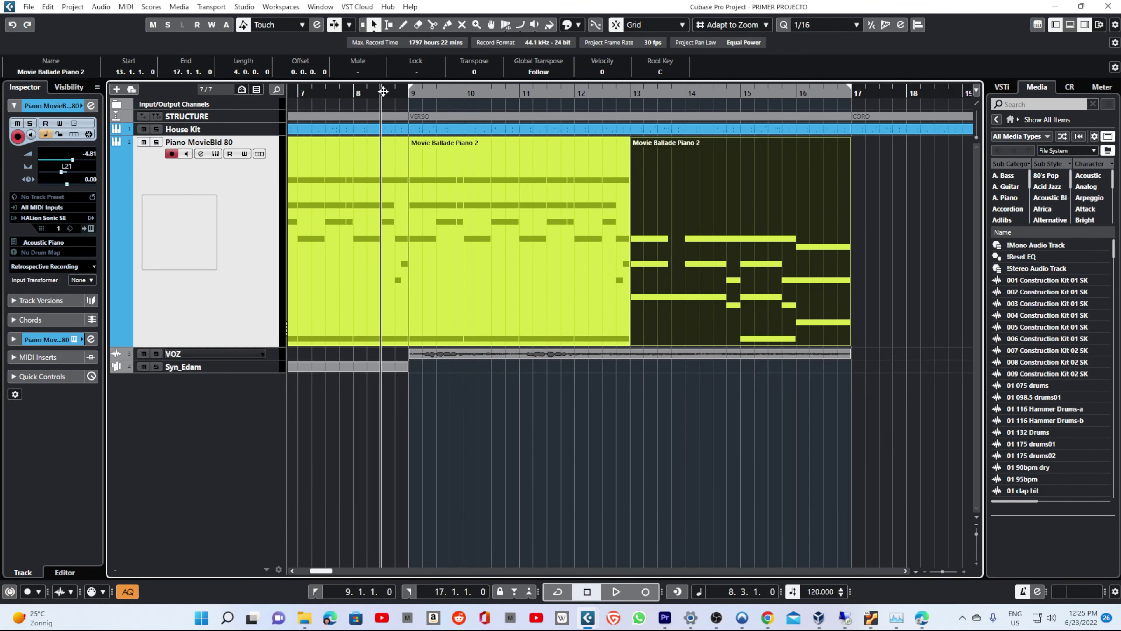